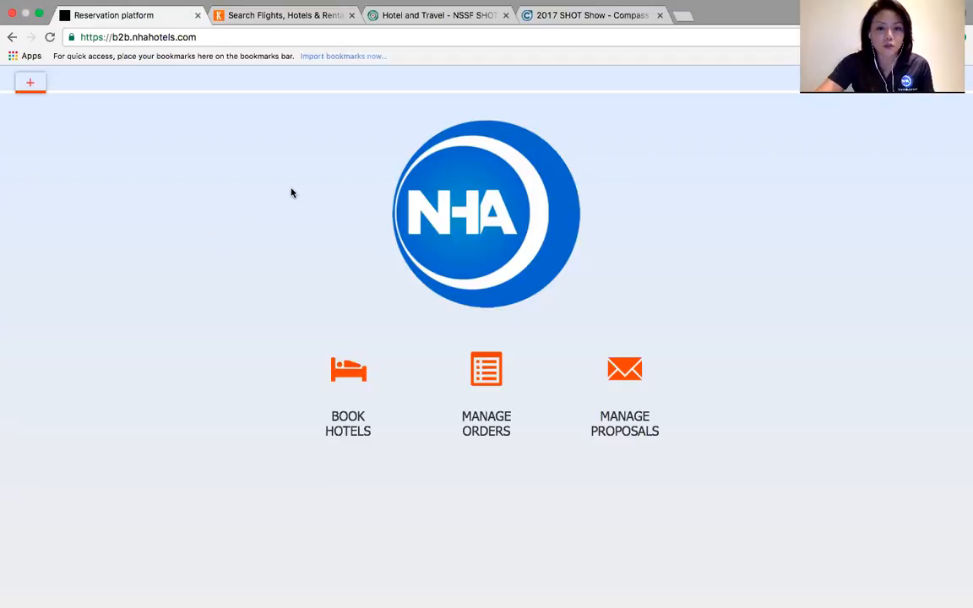
Start a hotel booking search and set the destination to Las Vegas, NV, United States.
click(347, 372)
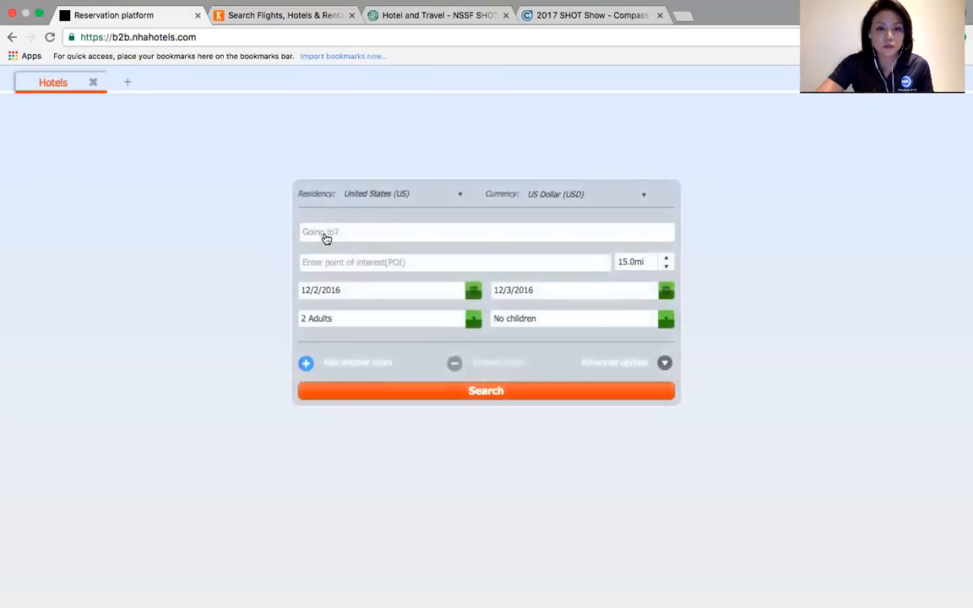
click(331, 235)
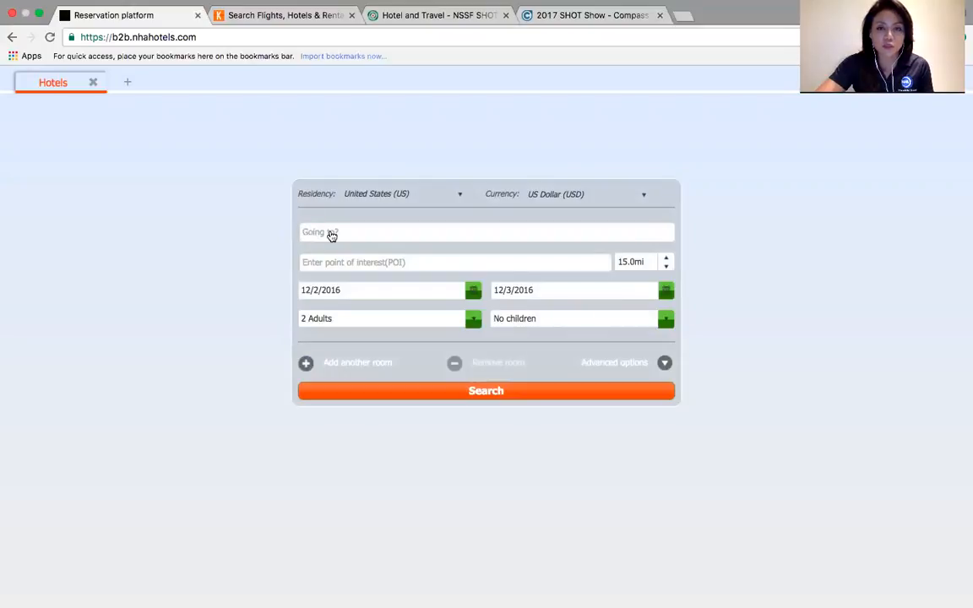
text(las ve)
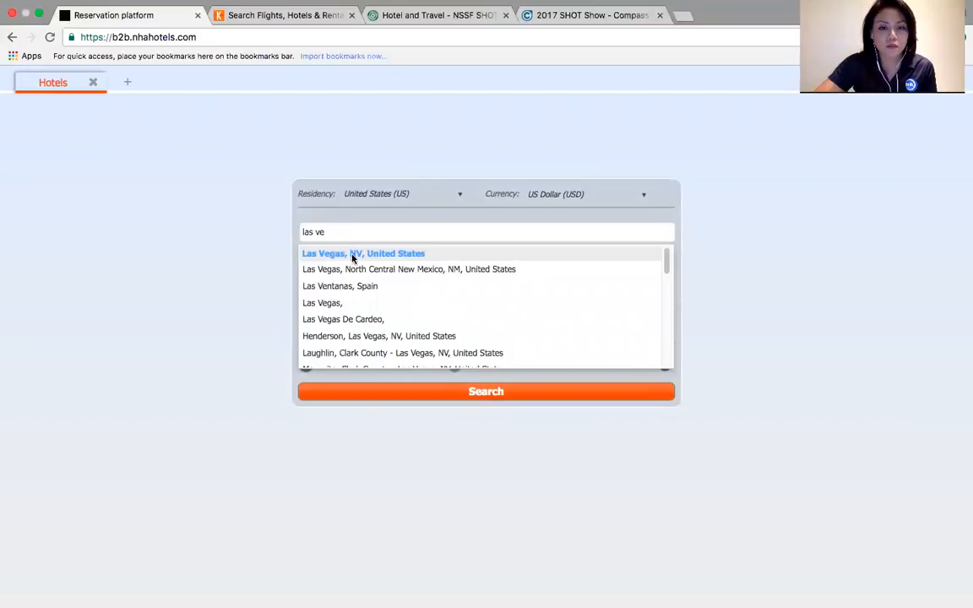
click(353, 253)
Set check-in to 1/16/2017 and check-out to 1/22/2017, and run the hotel search.
click(453, 331)
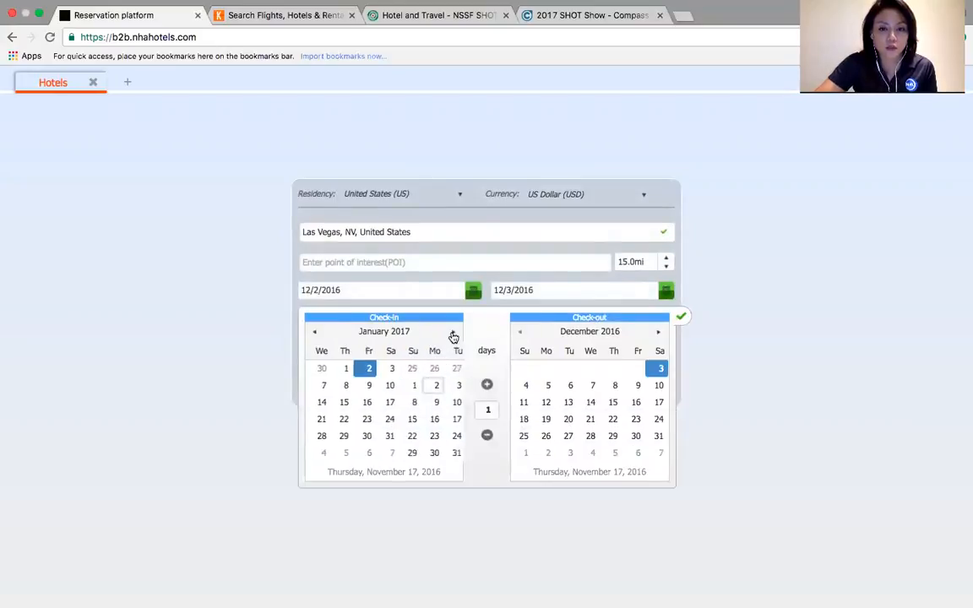
click(340, 420)
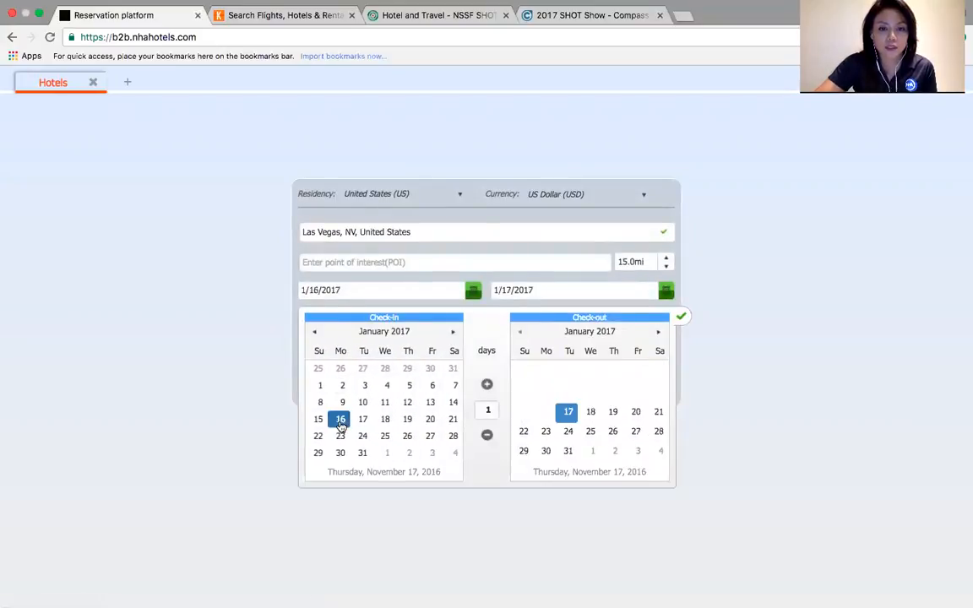
click(524, 434)
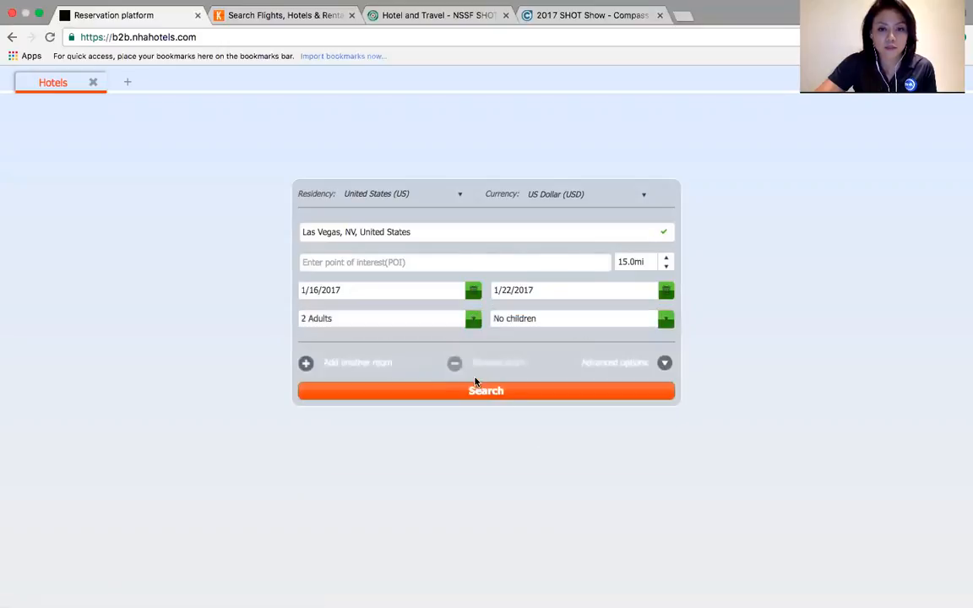
click(517, 395)
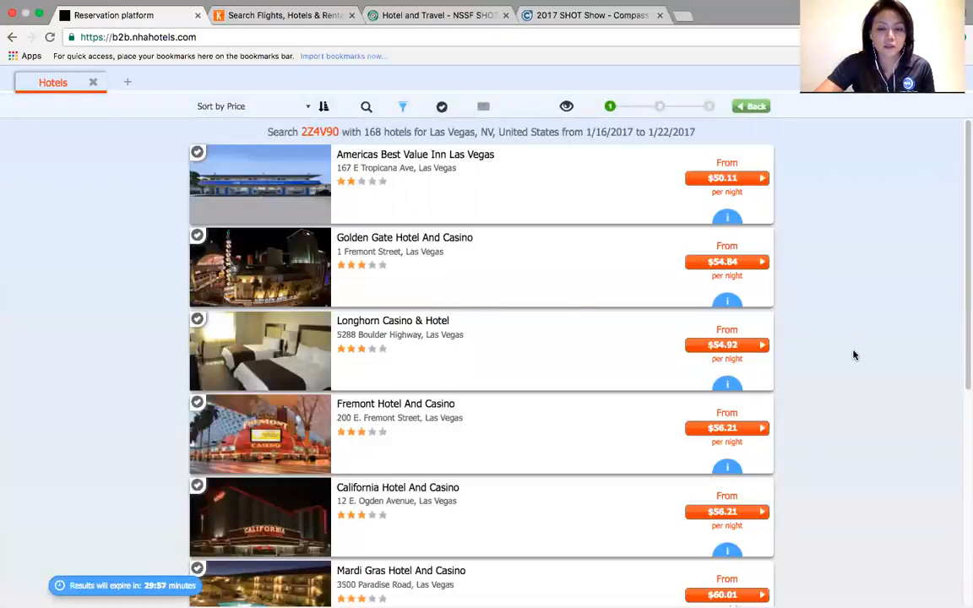
Find Paris Las Vegas in the hotel results and show its room rates.
scroll(853, 355, down, 4)
scroll(854, 355, down, 5)
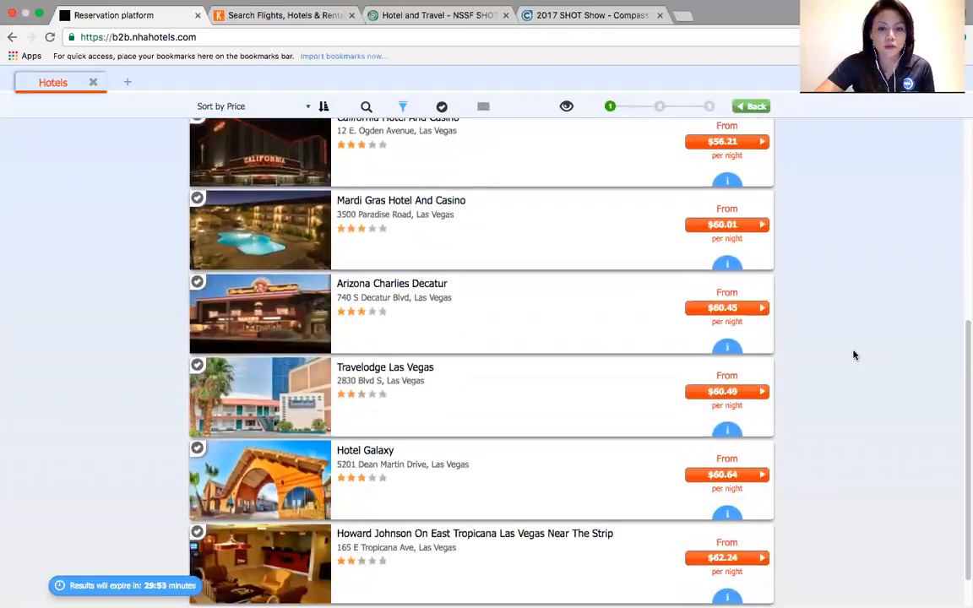
scroll(853, 355, down, 1)
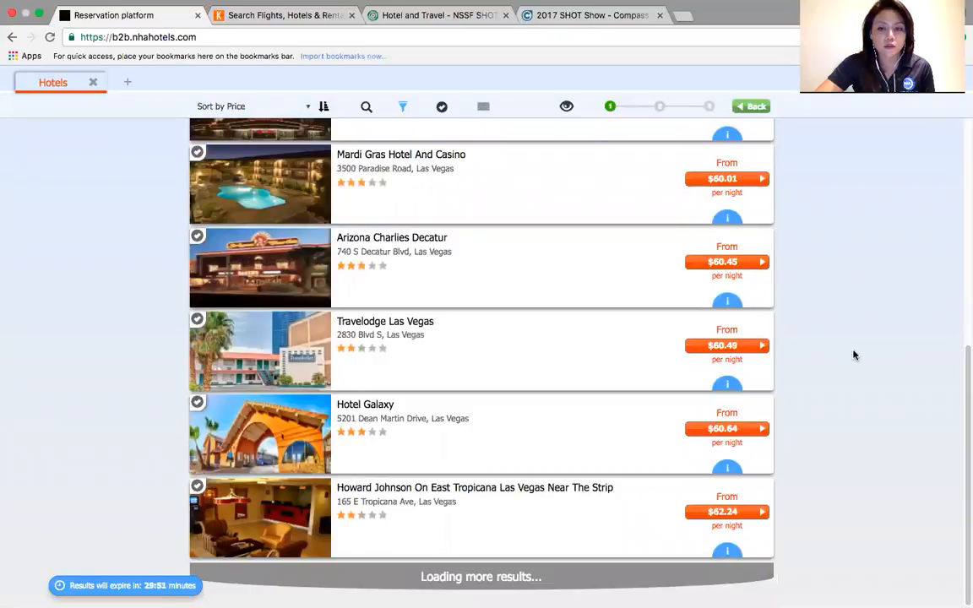
scroll(841, 357, down, 10)
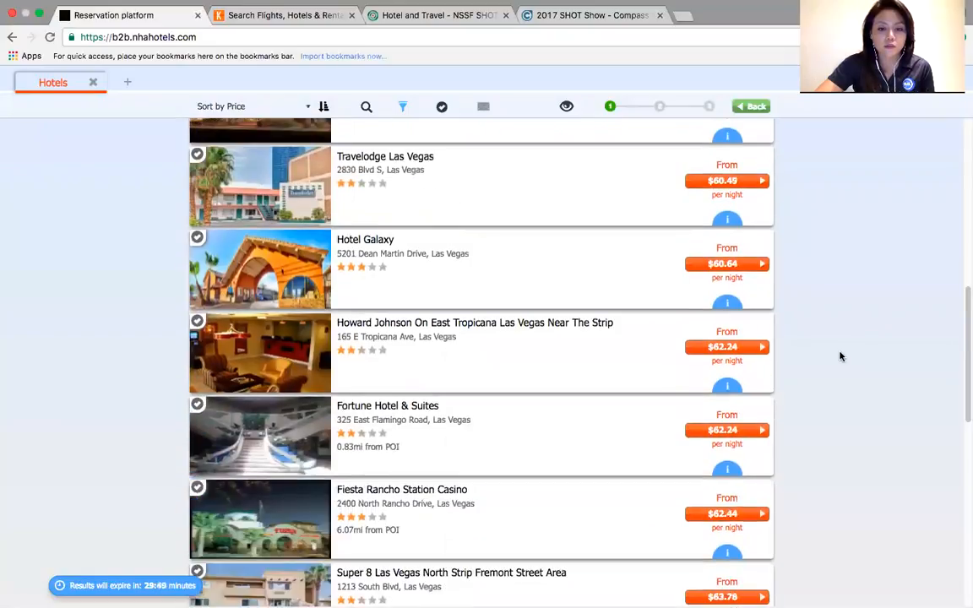
scroll(841, 354, down, 2)
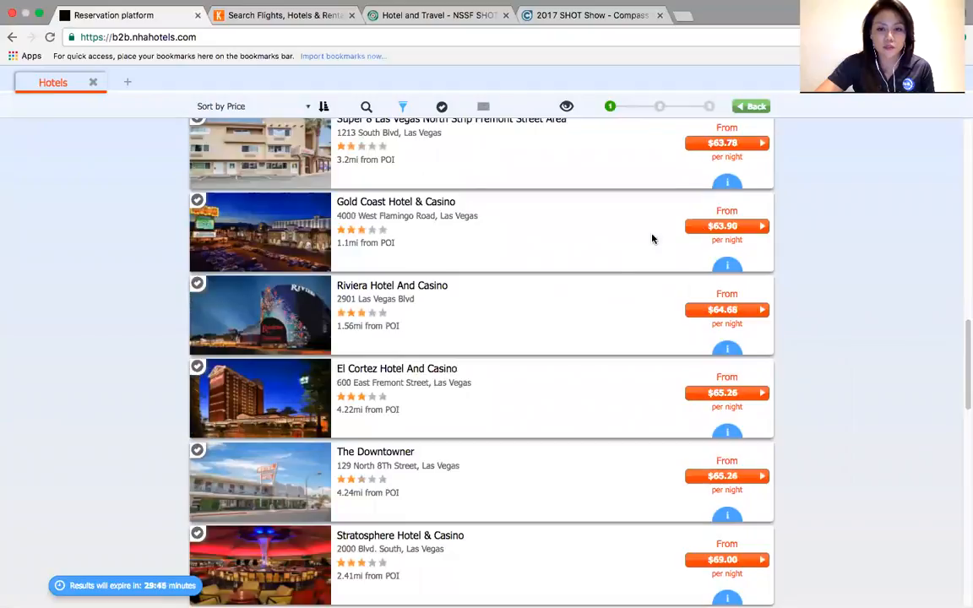
scroll(794, 401, down, 4)
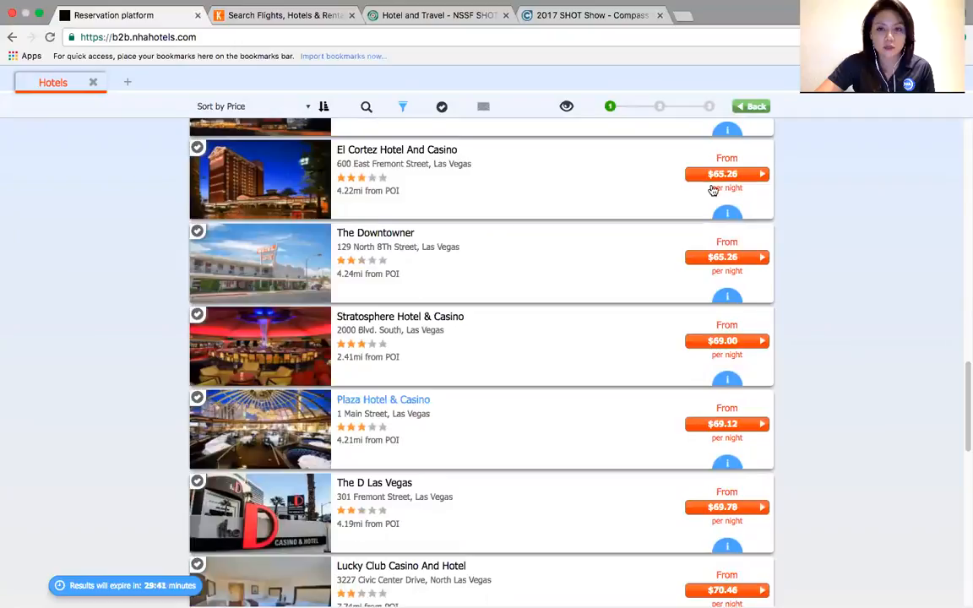
scroll(907, 366, down, 1)
scroll(907, 365, down, 5)
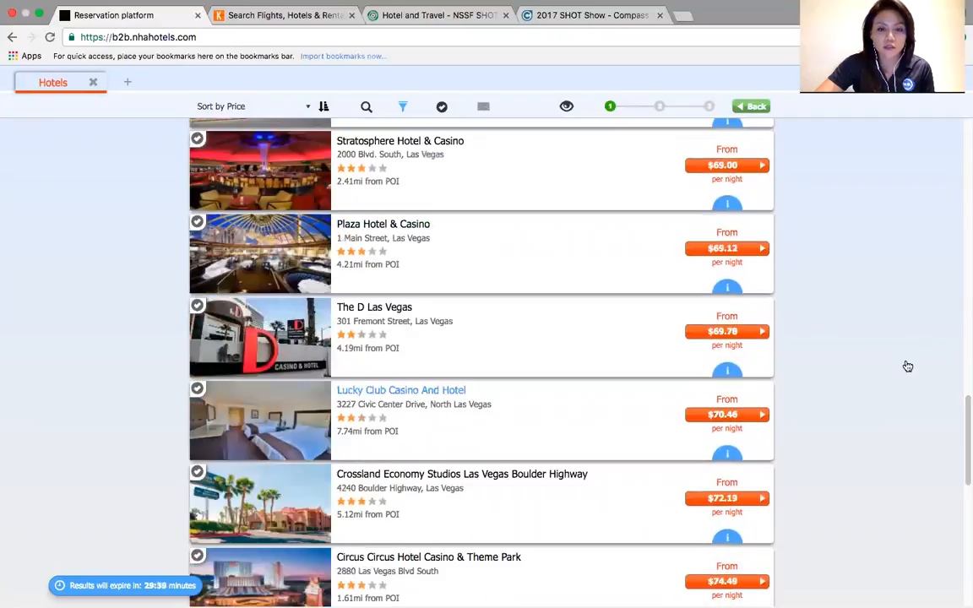
scroll(907, 365, down, 5)
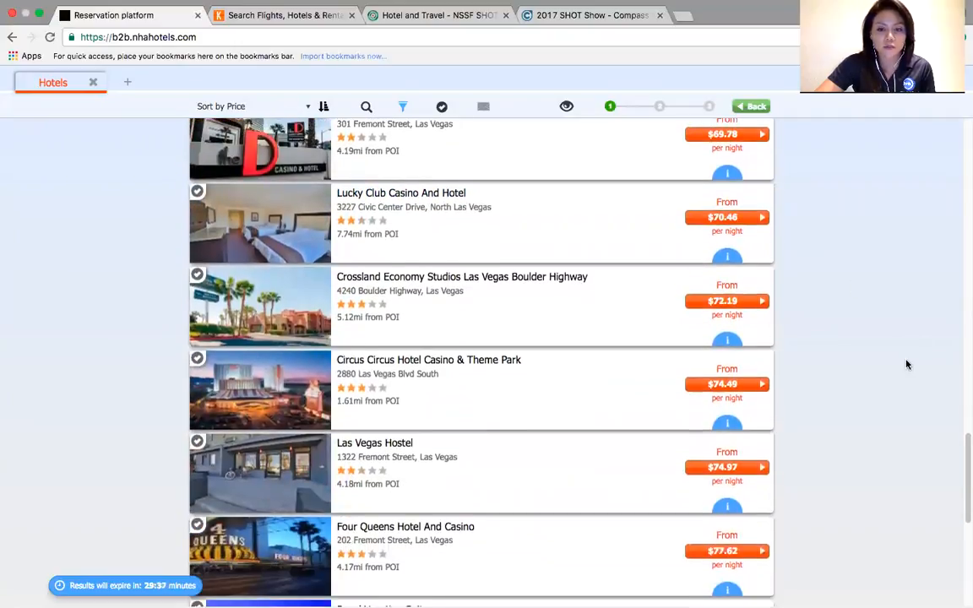
scroll(908, 365, down, 2)
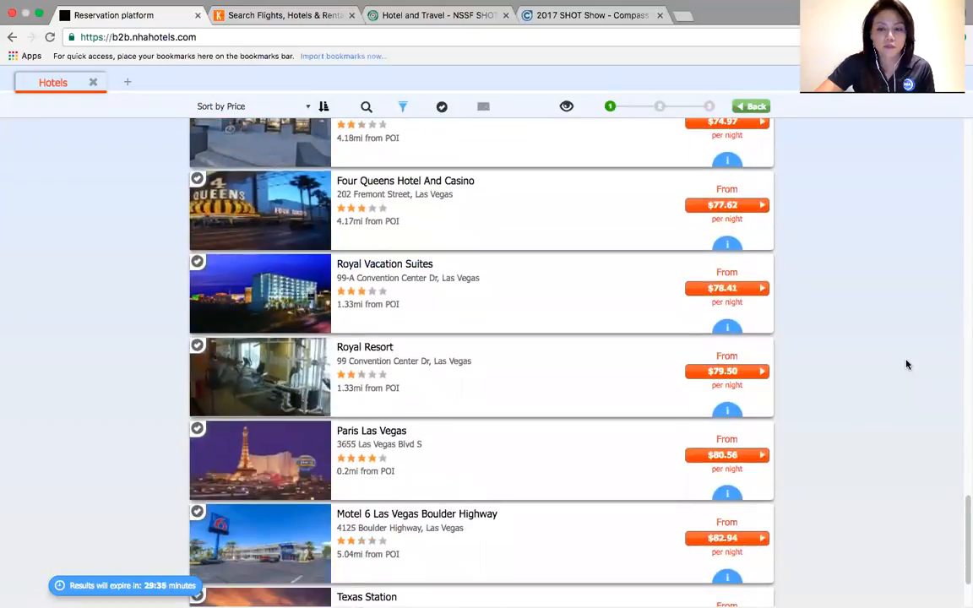
scroll(907, 364, down, 2)
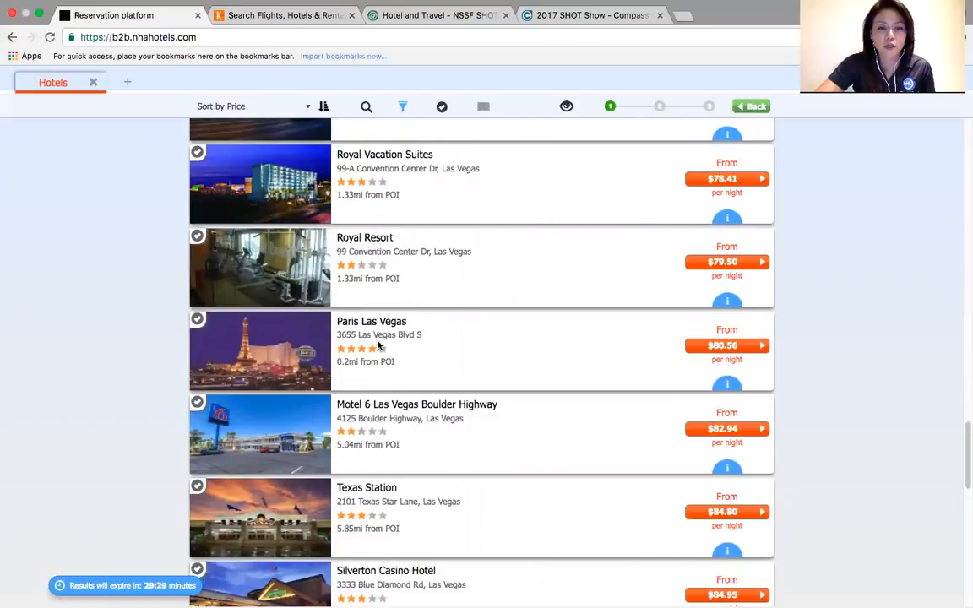
click(727, 385)
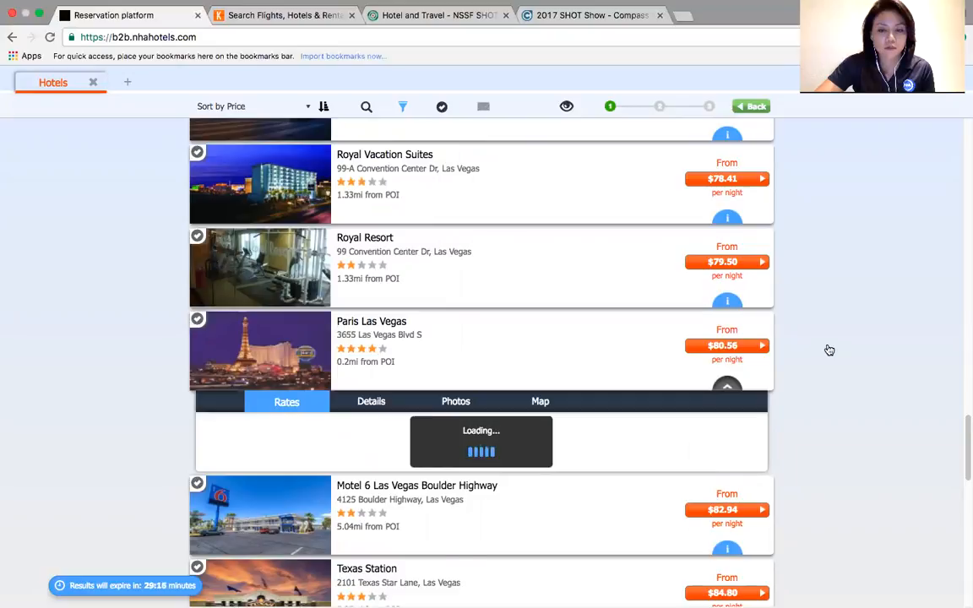
scroll(841, 343, down, 1)
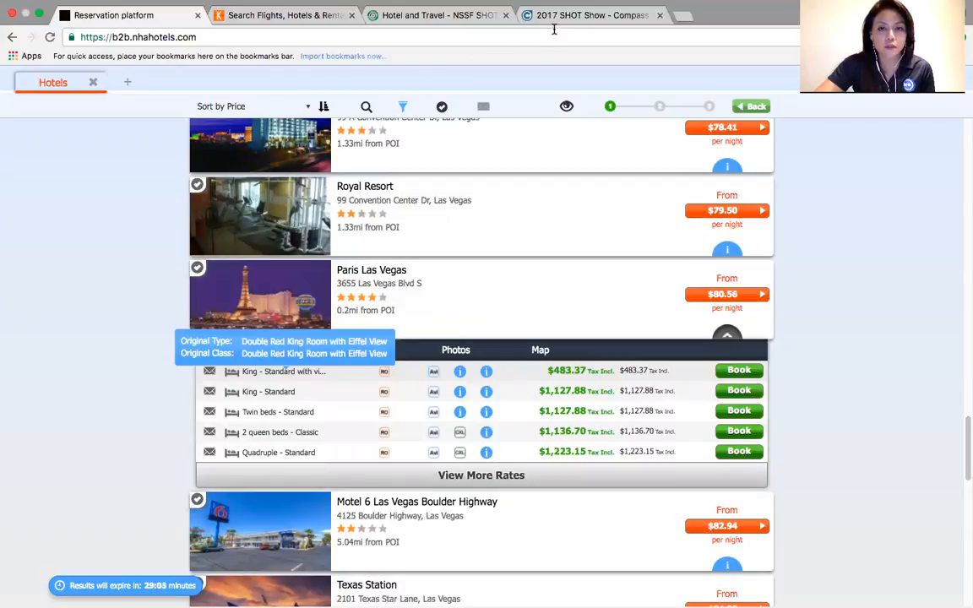
Switch to the SHOT Show hotel and travel page and check the listed rate for Paris Las Vegas.
click(481, 17)
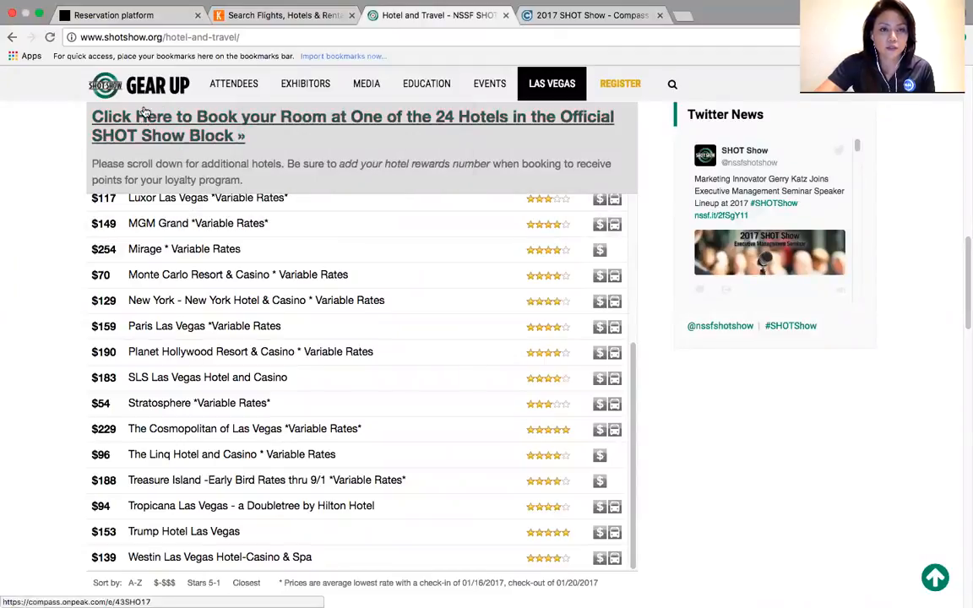
scroll(384, 228, up, 1)
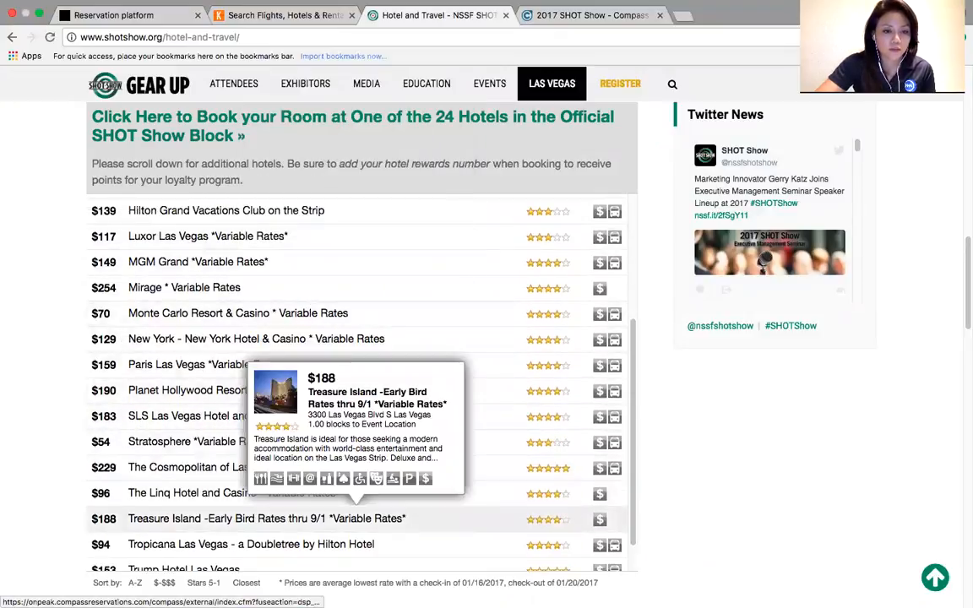
mouse_move(145, 373)
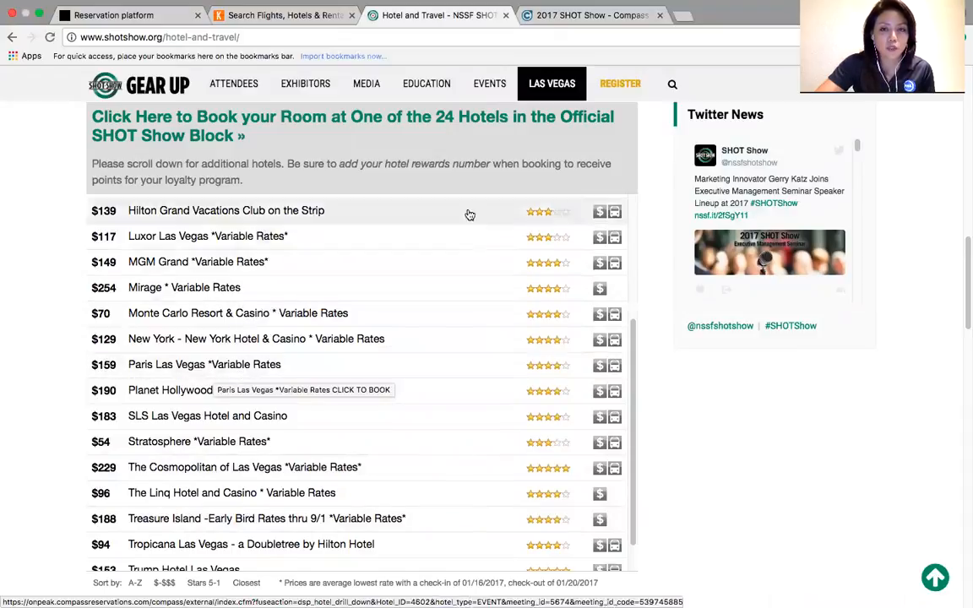
Enter the 2017 SHOT Show booking site as an exhibitor and select a Paris Las Vegas room with check-out on January 22.
click(555, 15)
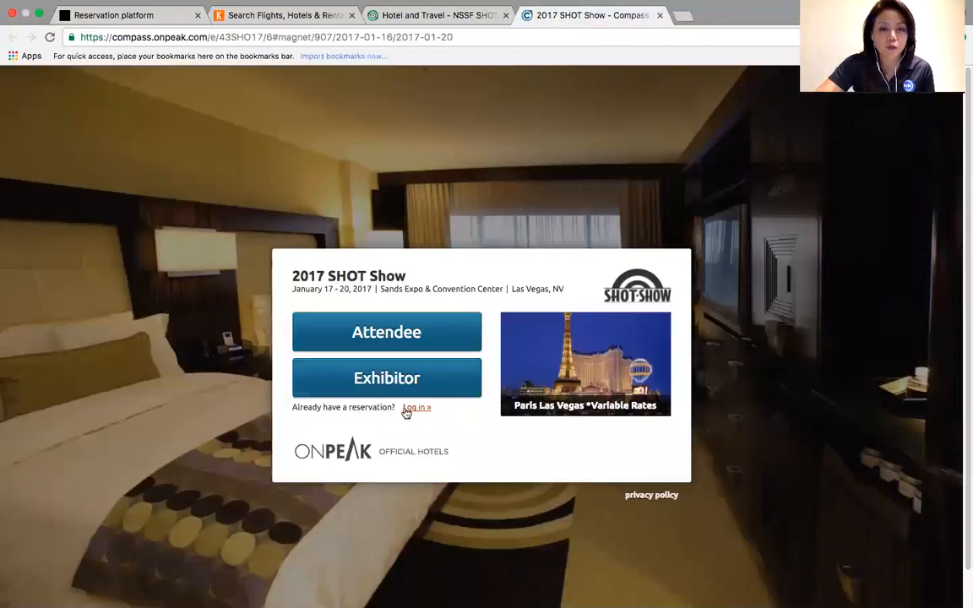
click(397, 378)
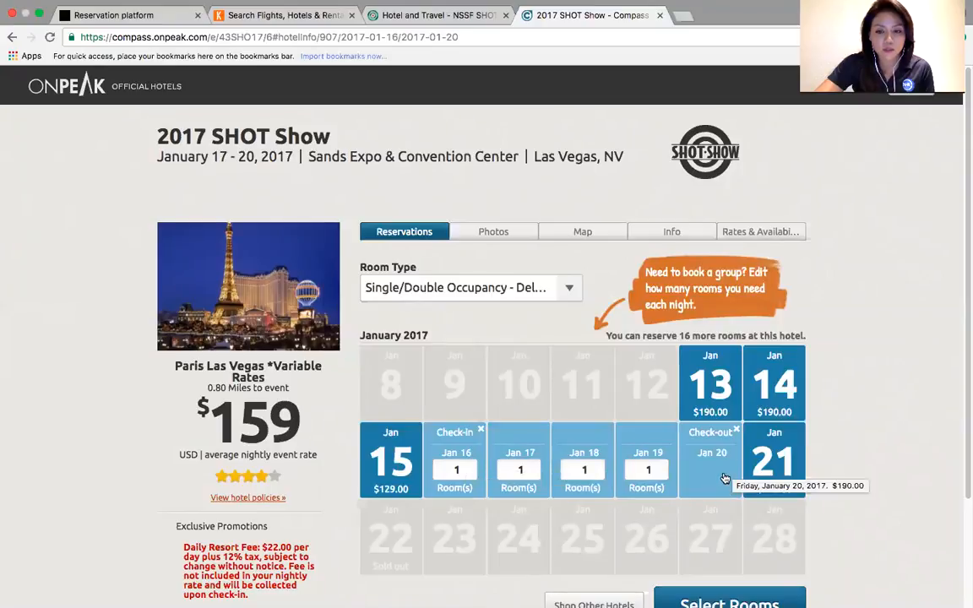
scroll(629, 470, down, 1)
scroll(630, 470, down, 1)
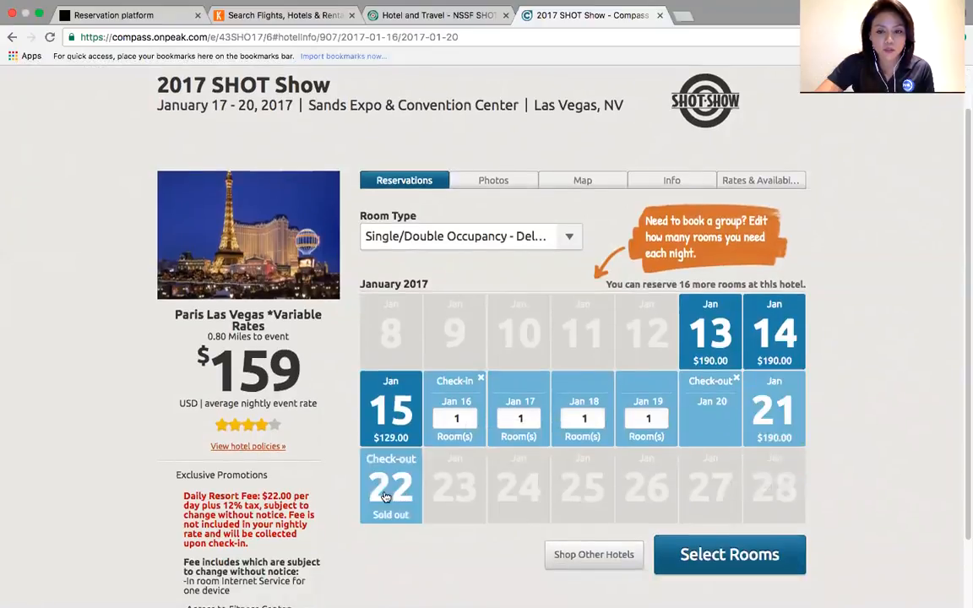
click(395, 478)
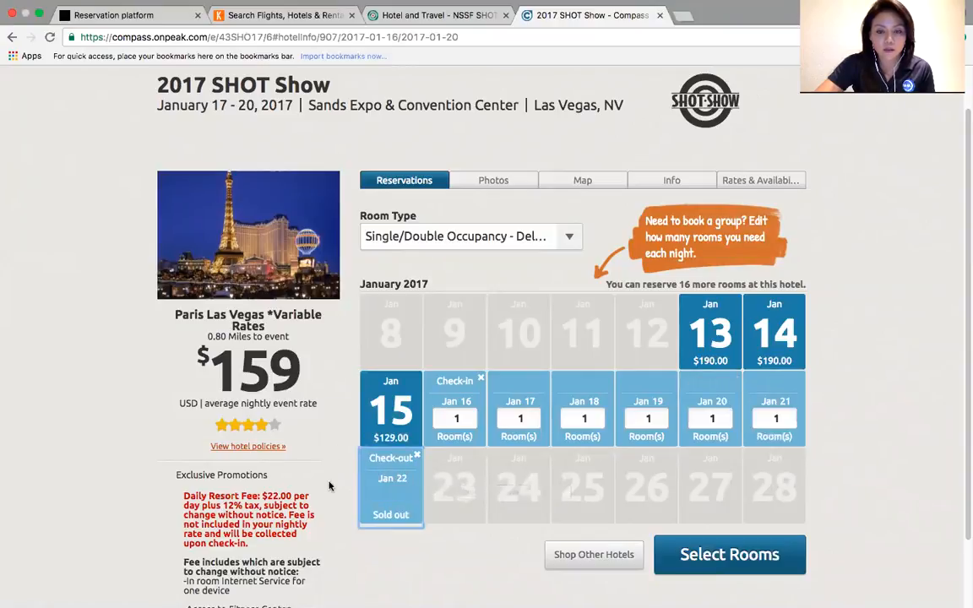
scroll(384, 495, down, 1)
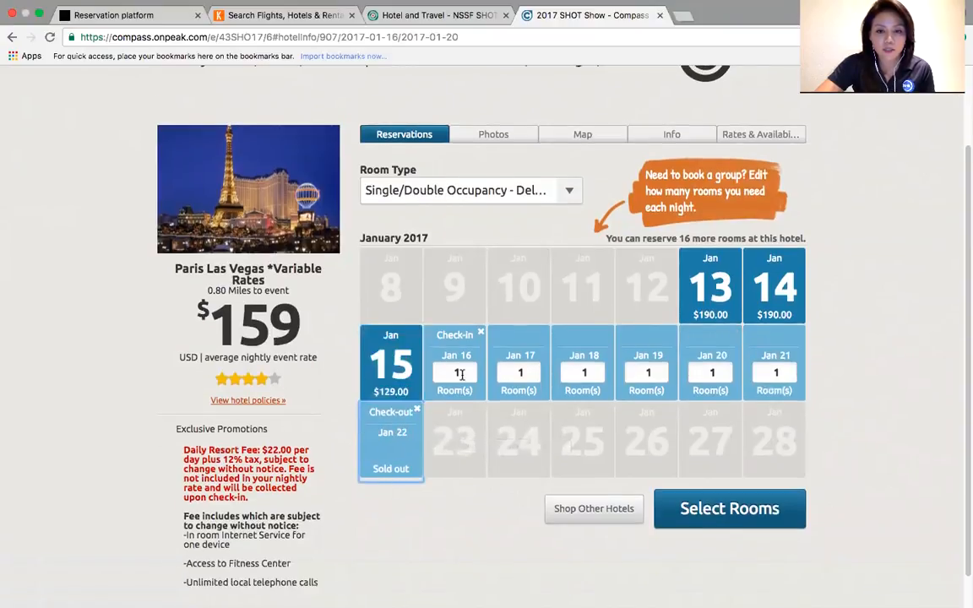
click(756, 522)
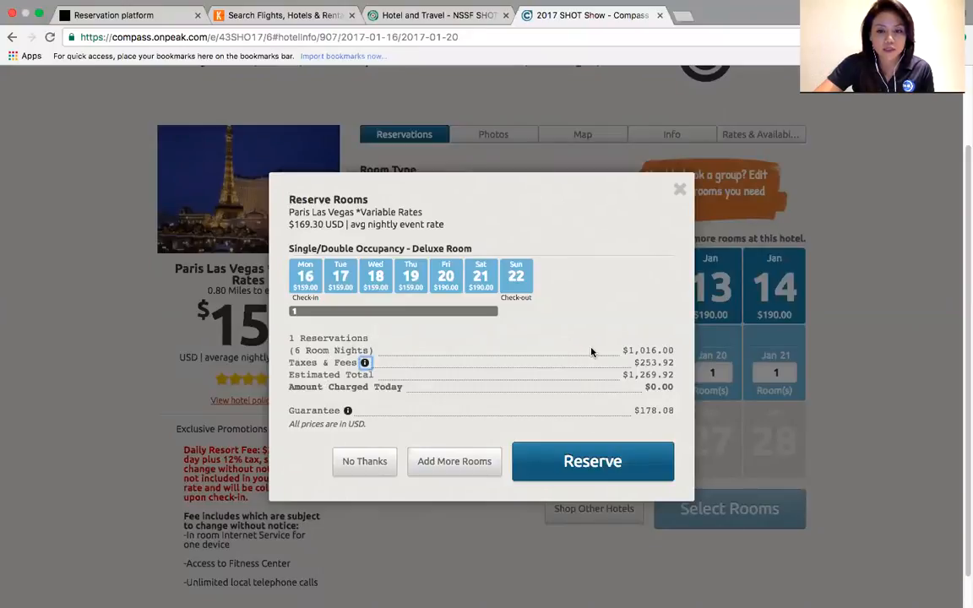
Examine the reservation's room cost and its taxes and fees, and return to the Paris Las Vegas rates on the reservation platform.
drag(628, 350, 672, 349)
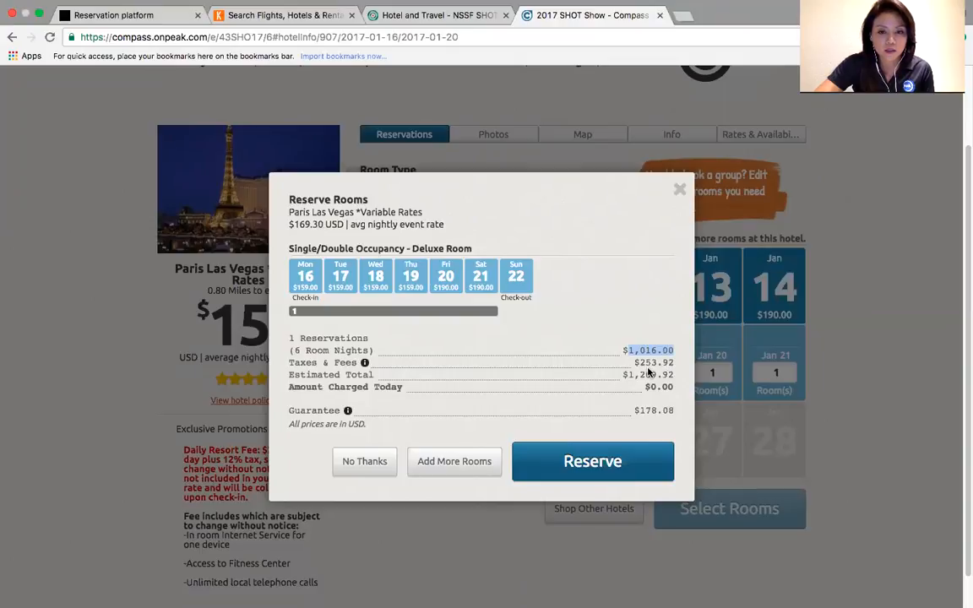
click(364, 363)
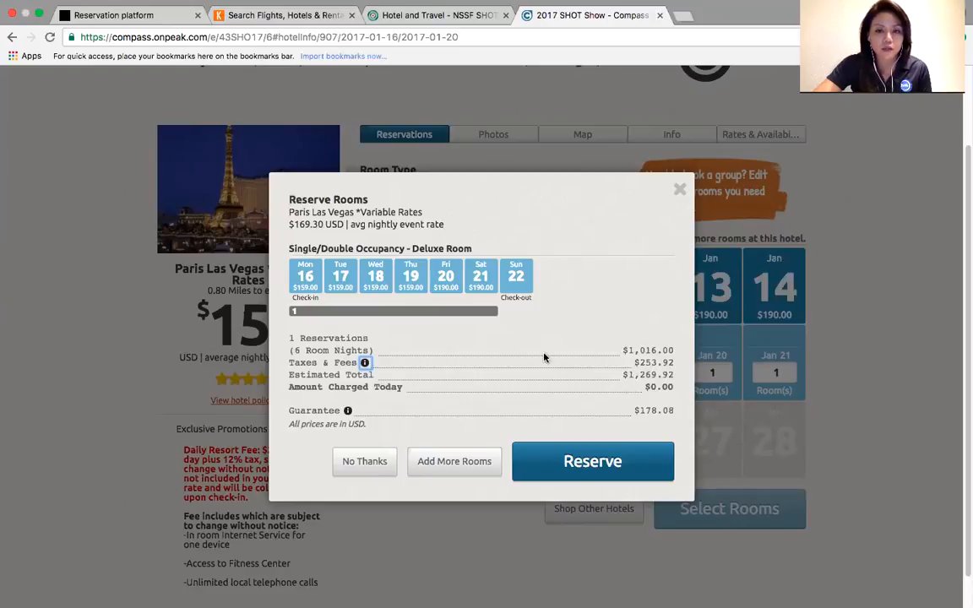
click(114, 17)
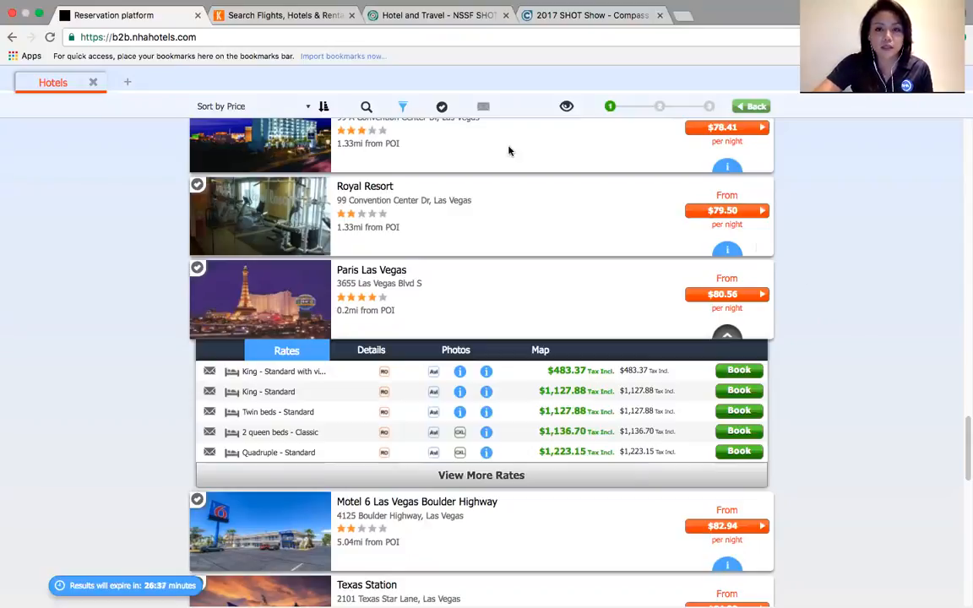
Switch to the KAYAK hotel search and set the Las Vegas check-in date to January 16, 2017.
click(279, 17)
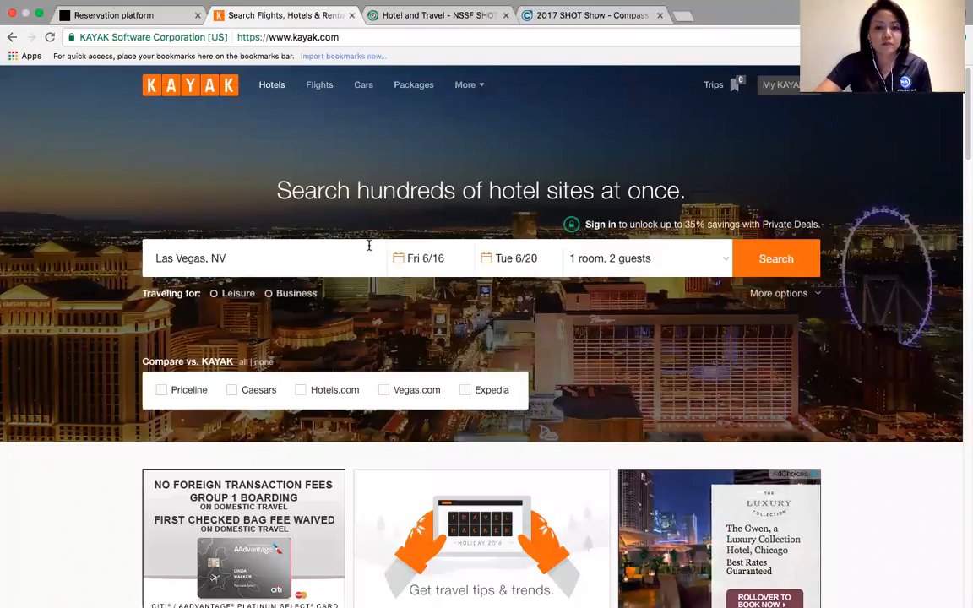
click(438, 257)
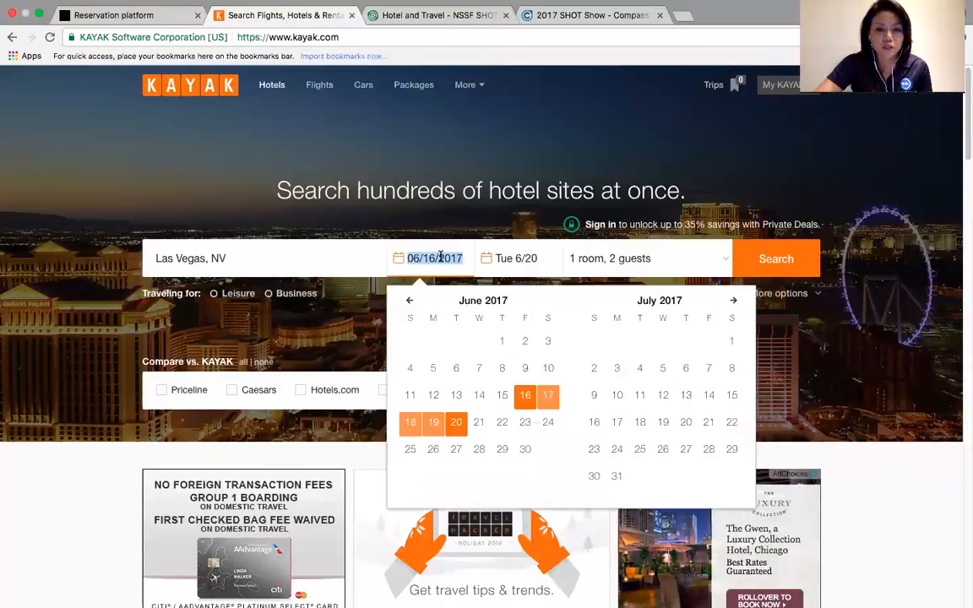
click(410, 302)
click(410, 302)
click(409, 303)
click(409, 303)
click(410, 302)
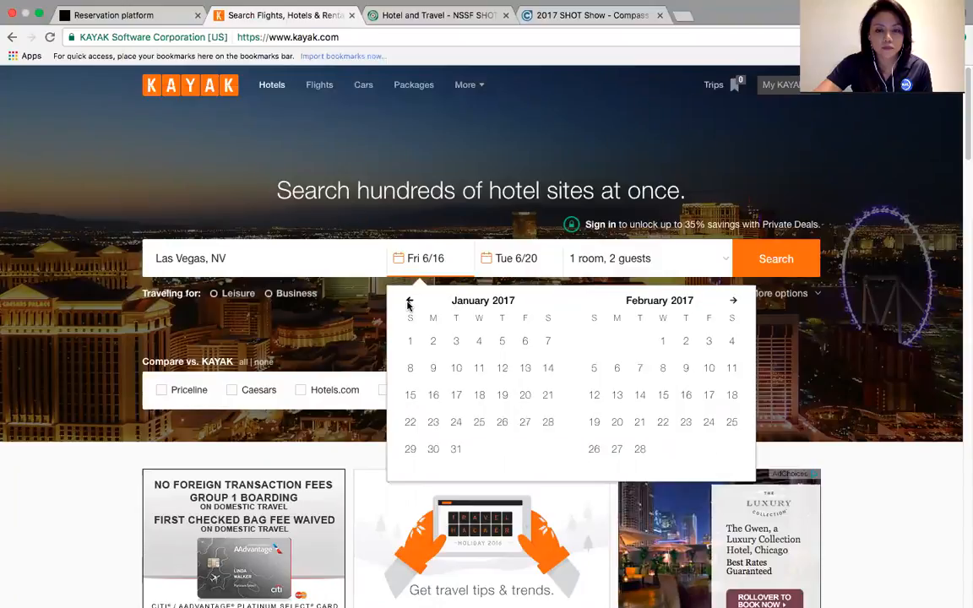
click(433, 399)
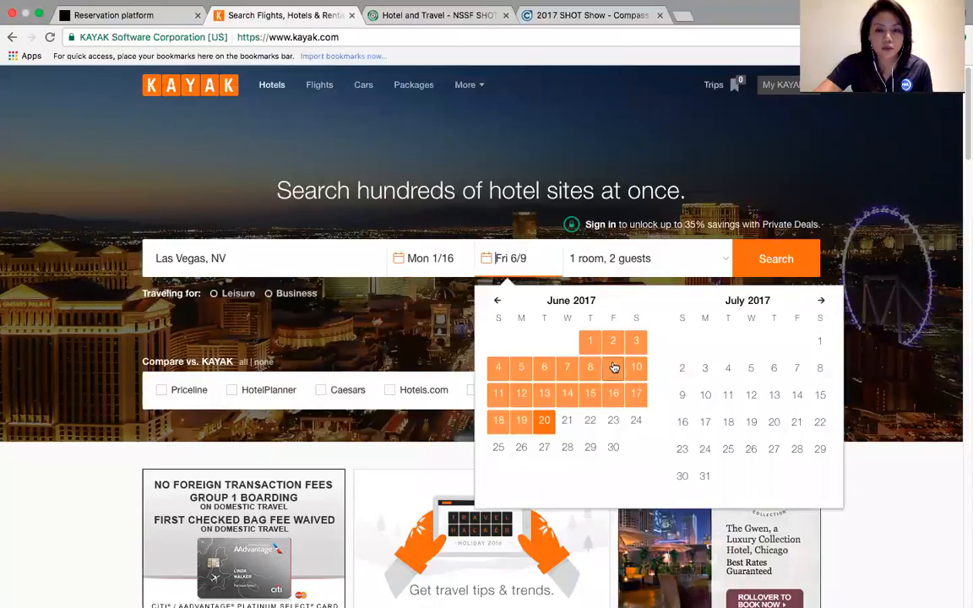
Set the check-out date to January 22, 2017 and search for Las Vegas hotels.
click(498, 302)
click(498, 302)
click(498, 302)
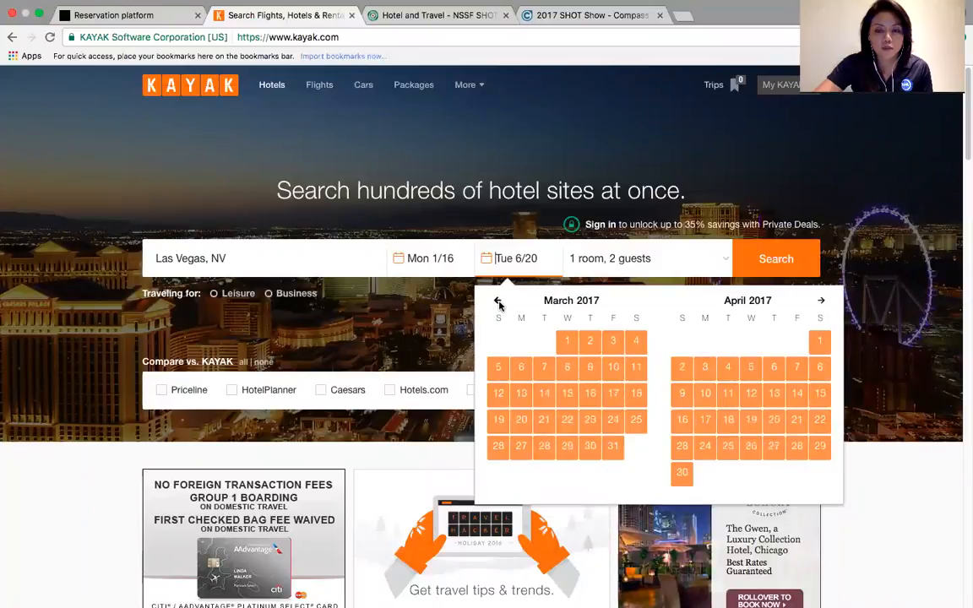
click(498, 302)
click(497, 301)
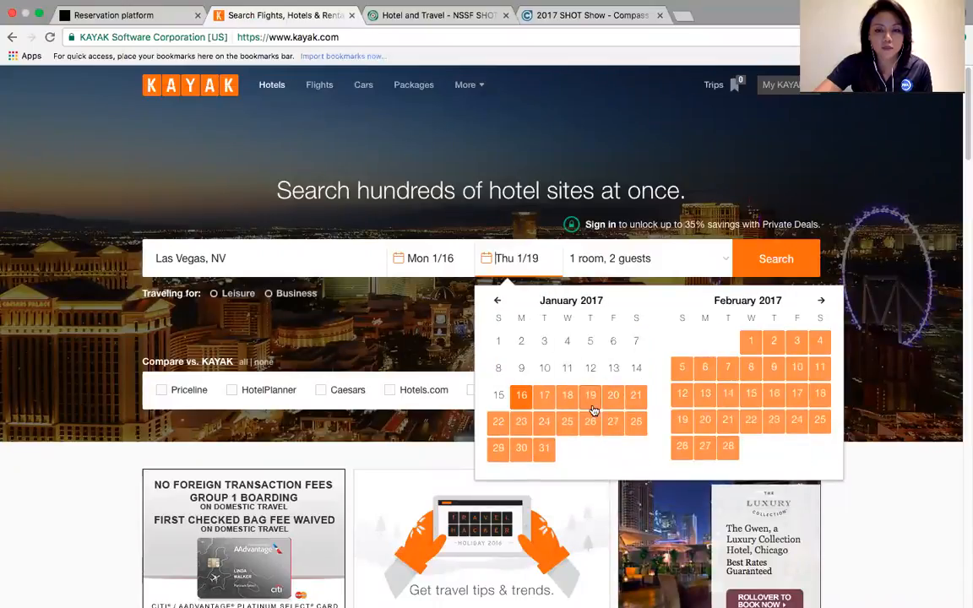
click(498, 422)
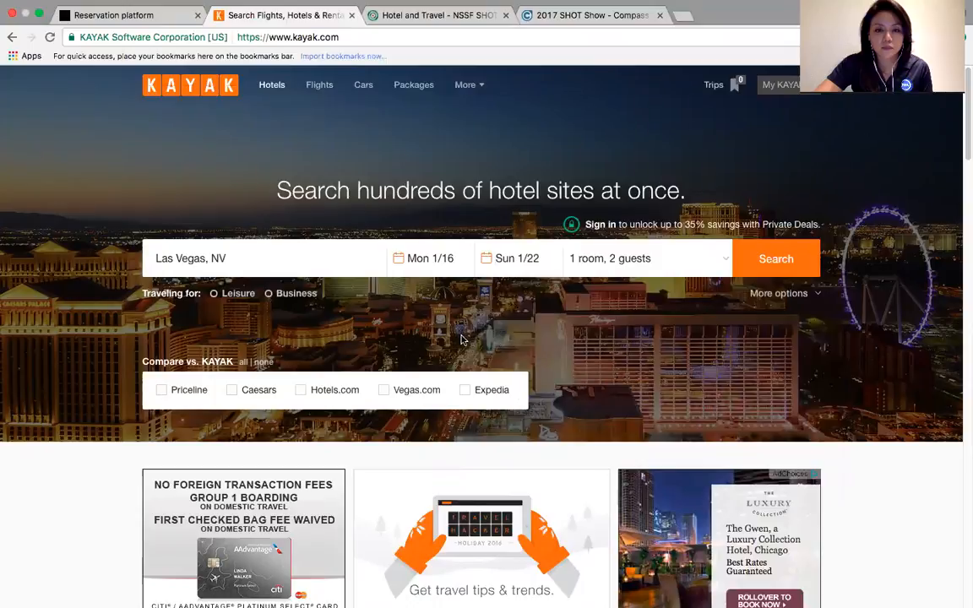
click(776, 260)
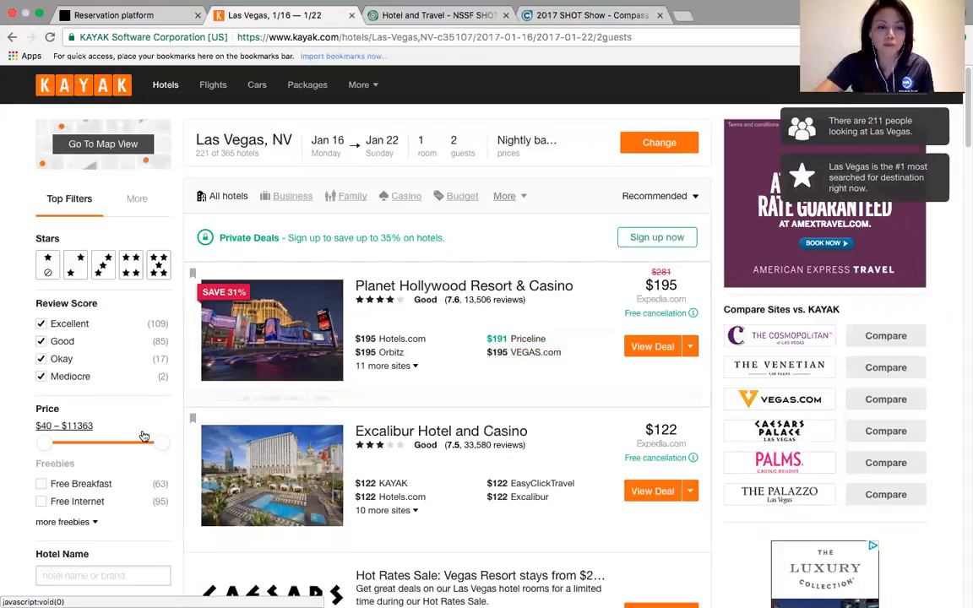
Filter the hotel results by the name Paris and expand the full list of booking-site rates for Paris Las Vegas.
scroll(135, 464, down, 1)
click(95, 532)
text(pari)
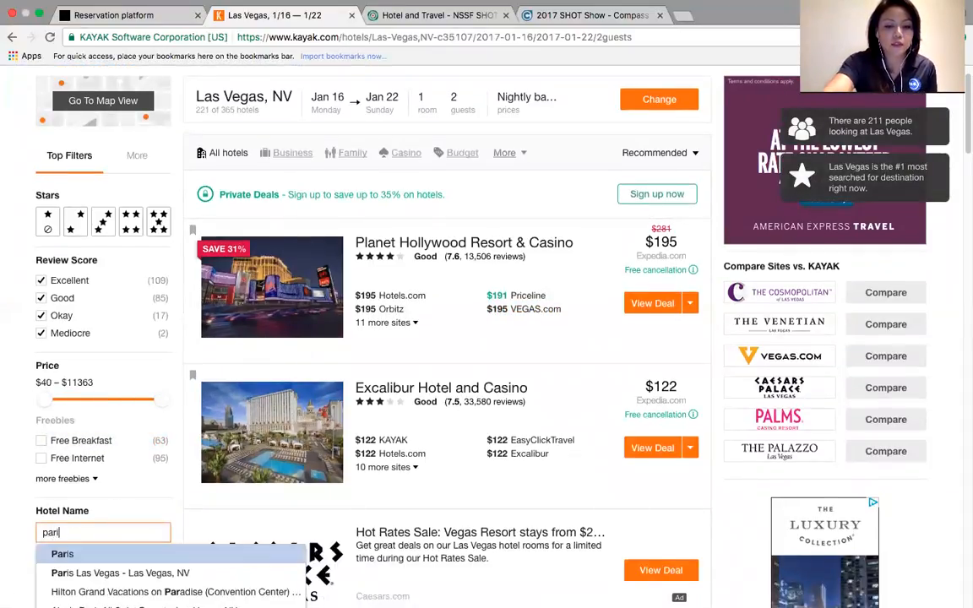
text(s)
key(Return)
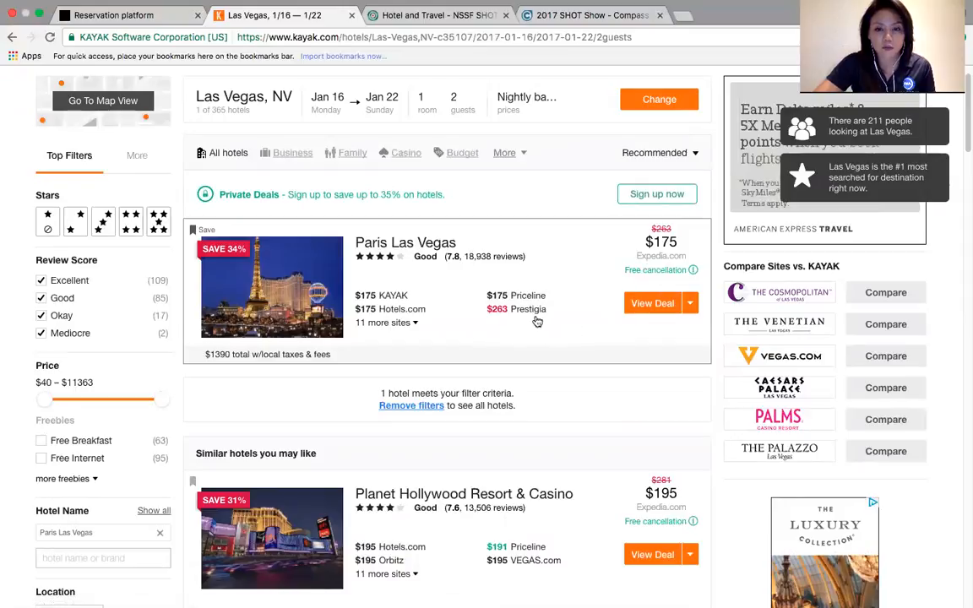
click(414, 323)
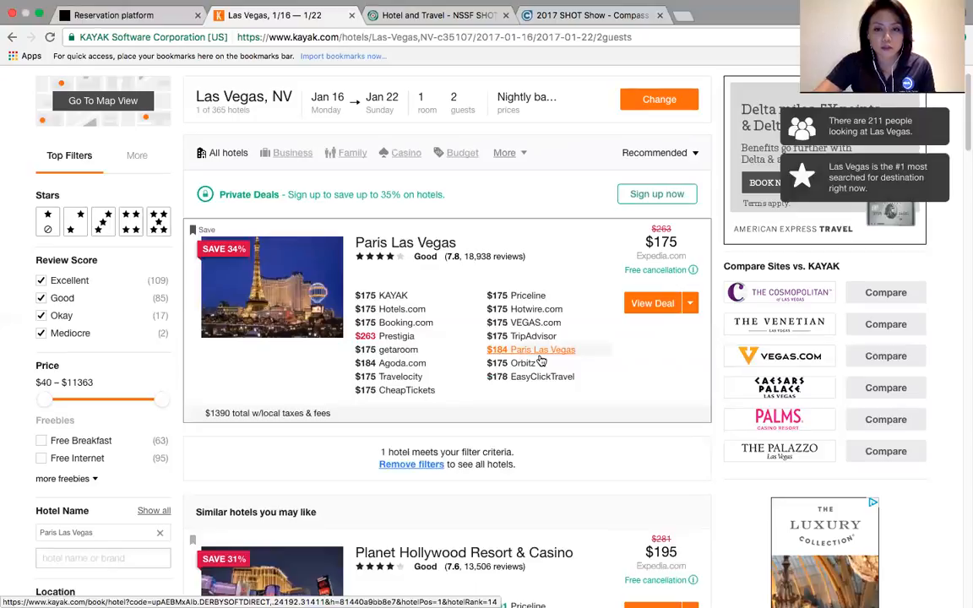
Open the Expedia deal for Paris Las Vegas and check the nightly rates of its available rooms.
click(665, 244)
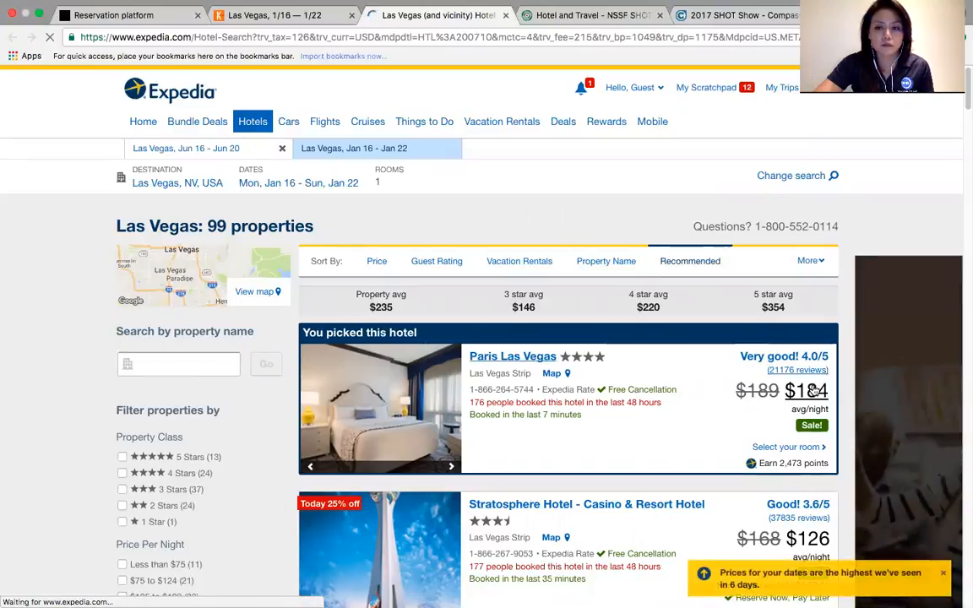
click(811, 391)
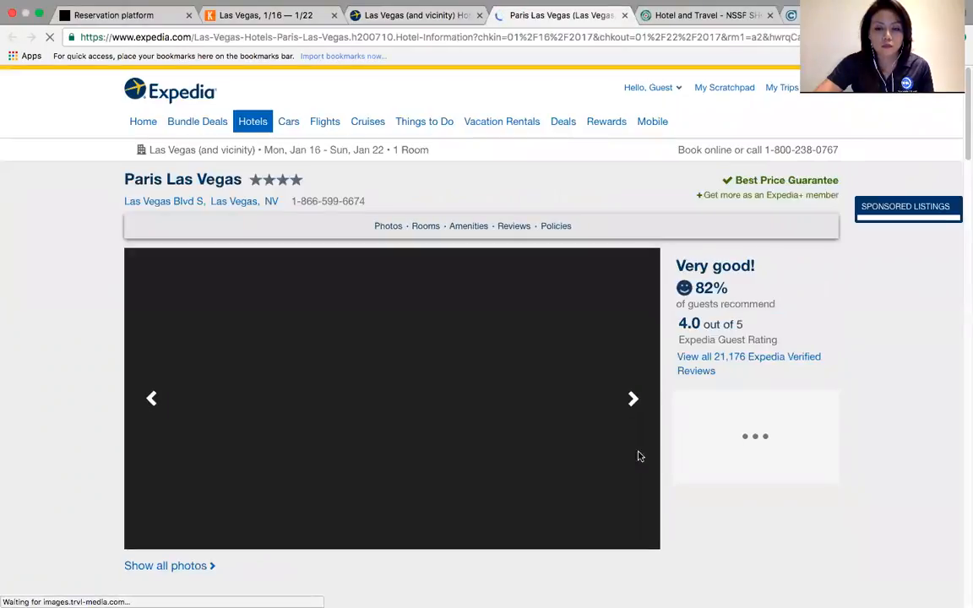
scroll(697, 463, down, 5)
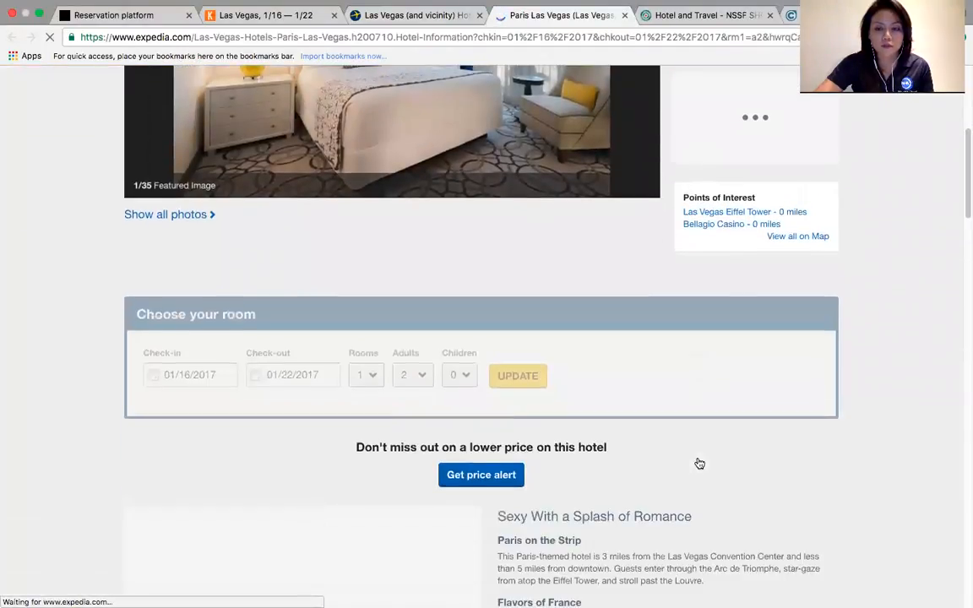
scroll(698, 463, down, 1)
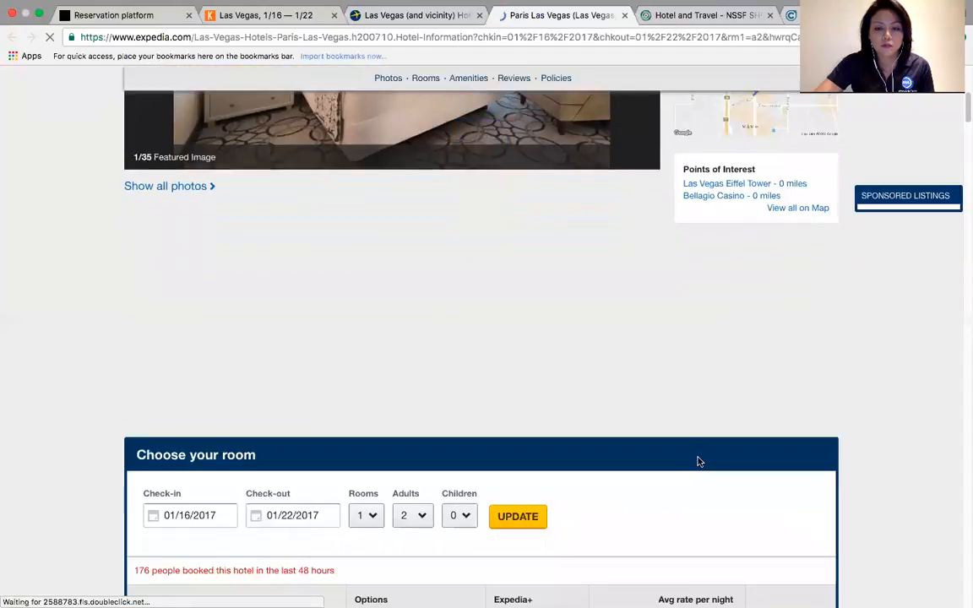
scroll(691, 446, down, 8)
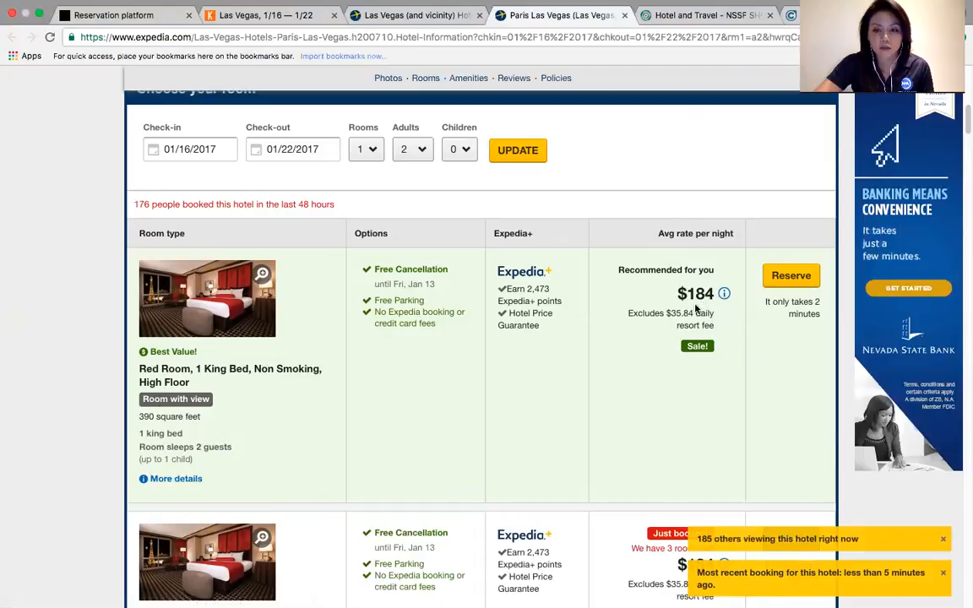
Start a reservation for the recommended Red Room with one king bed and examine its taxes, fees and trip total.
click(784, 283)
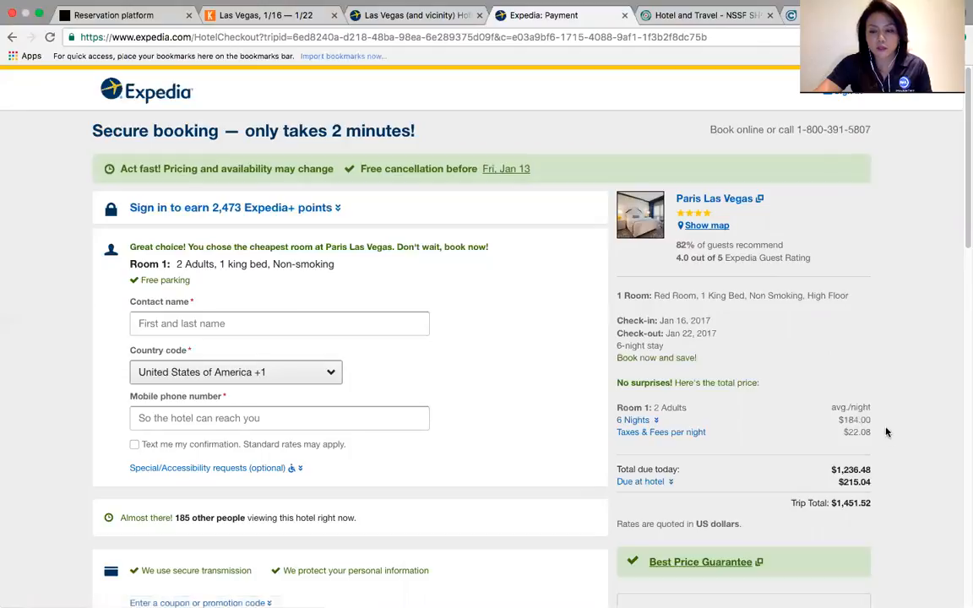
drag(832, 470, 854, 499)
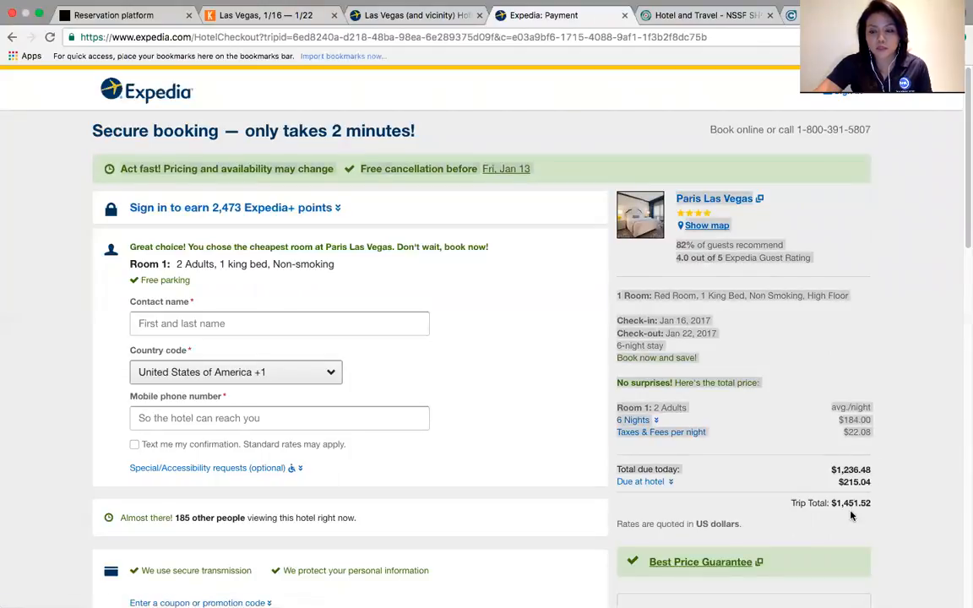
click(840, 508)
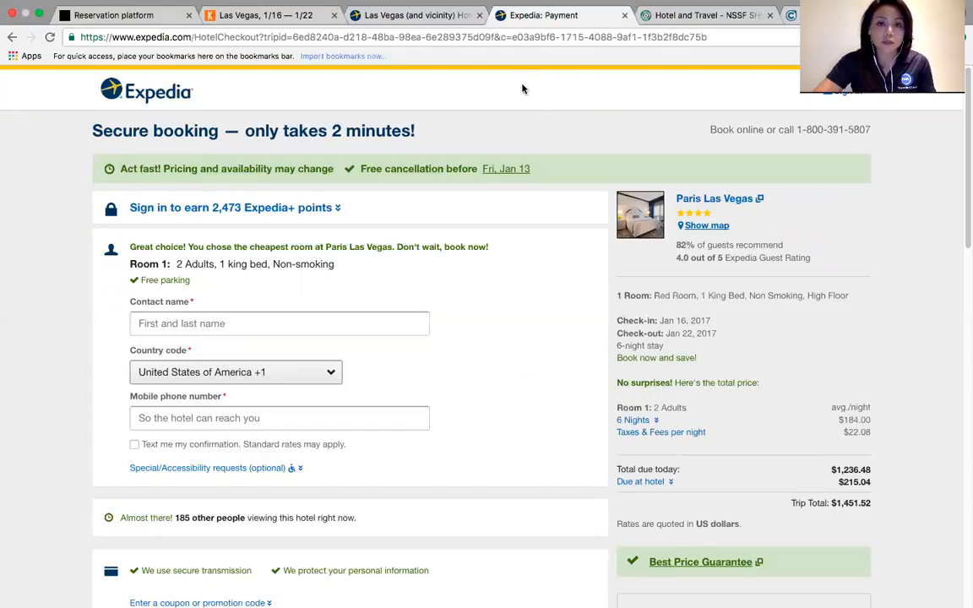
Return to the NHA reservation platform and close the Expedia and SHOT Show pages.
click(124, 15)
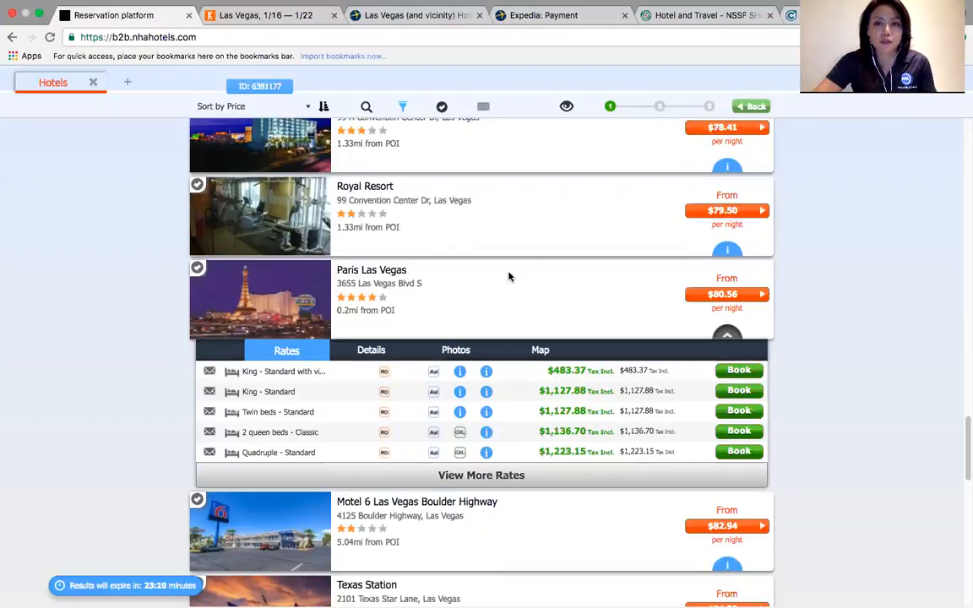
click(479, 15)
click(479, 15)
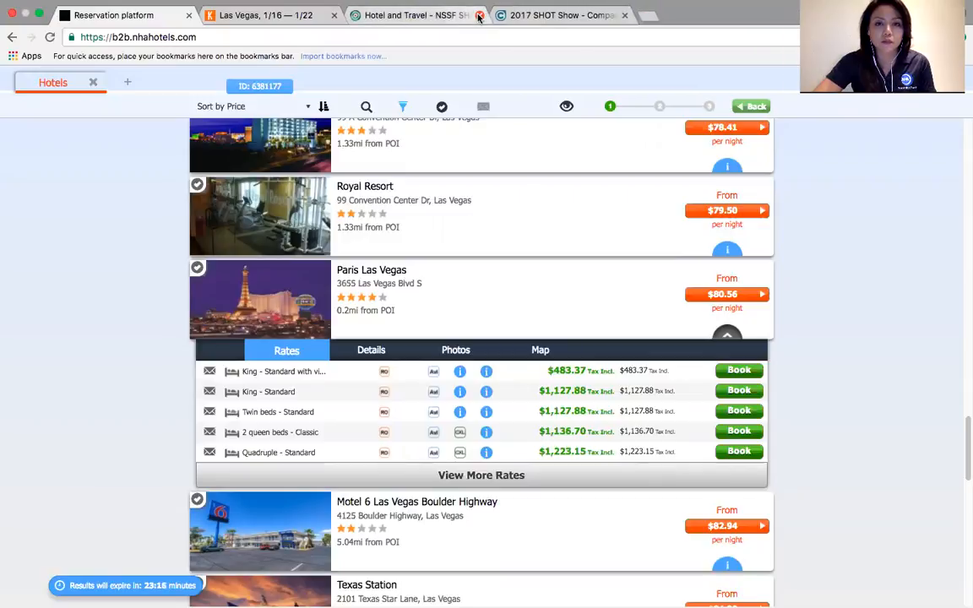
click(479, 15)
click(479, 15)
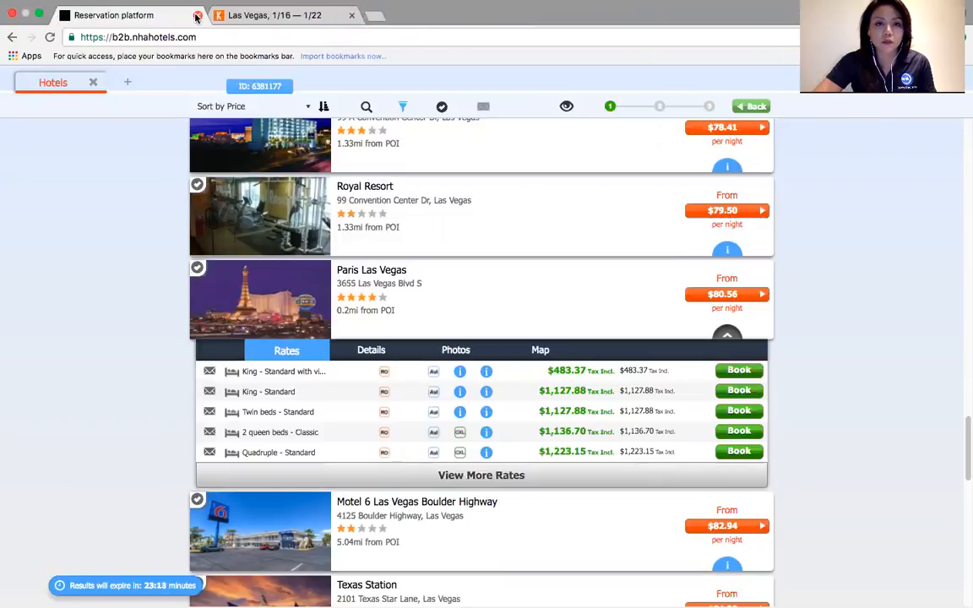
Start a new hotel booking search for Miami Beach, Miami, FL, from 12/1/2016 to 12/4/2016 with 2 adults.
click(128, 85)
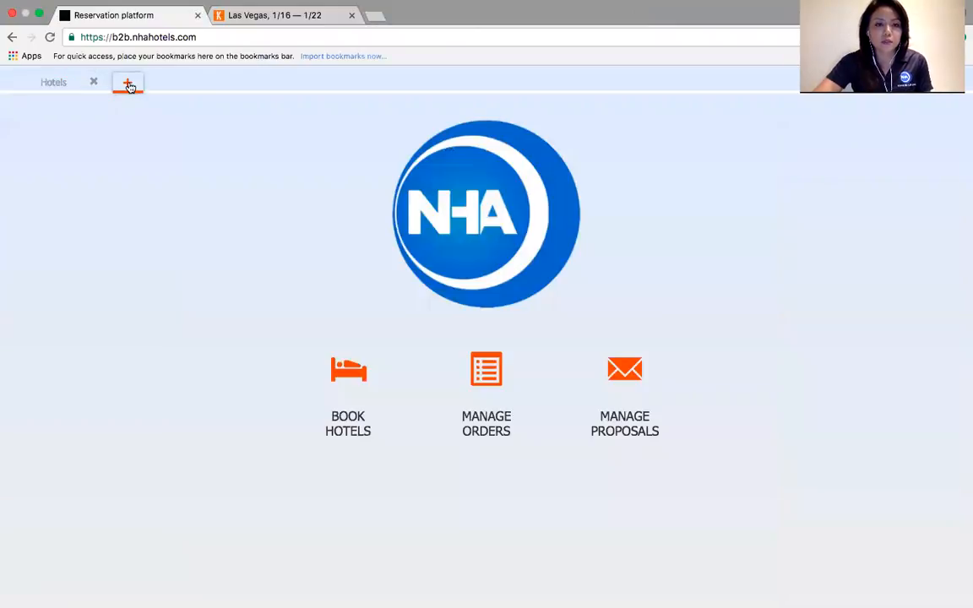
click(350, 372)
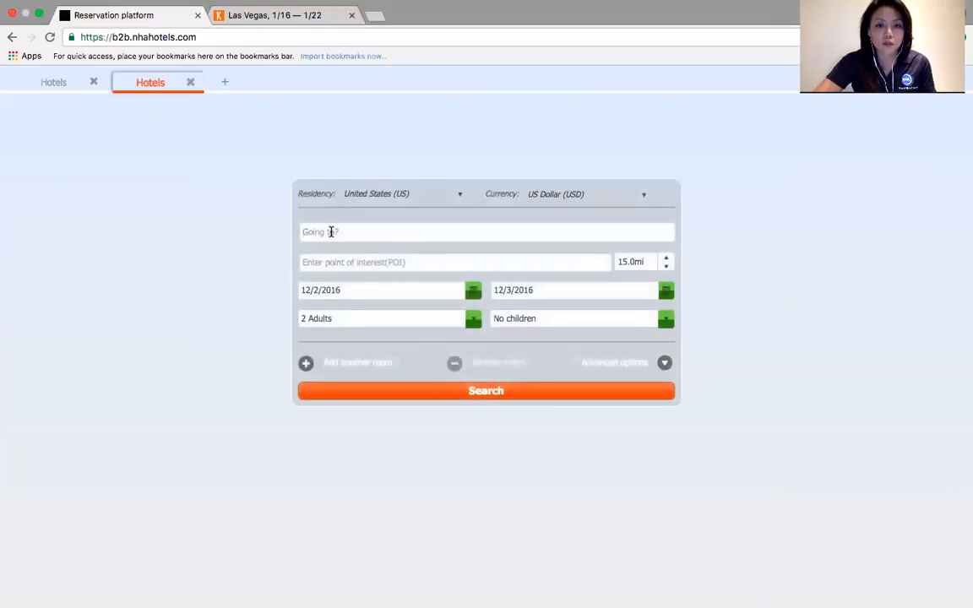
text(miami)
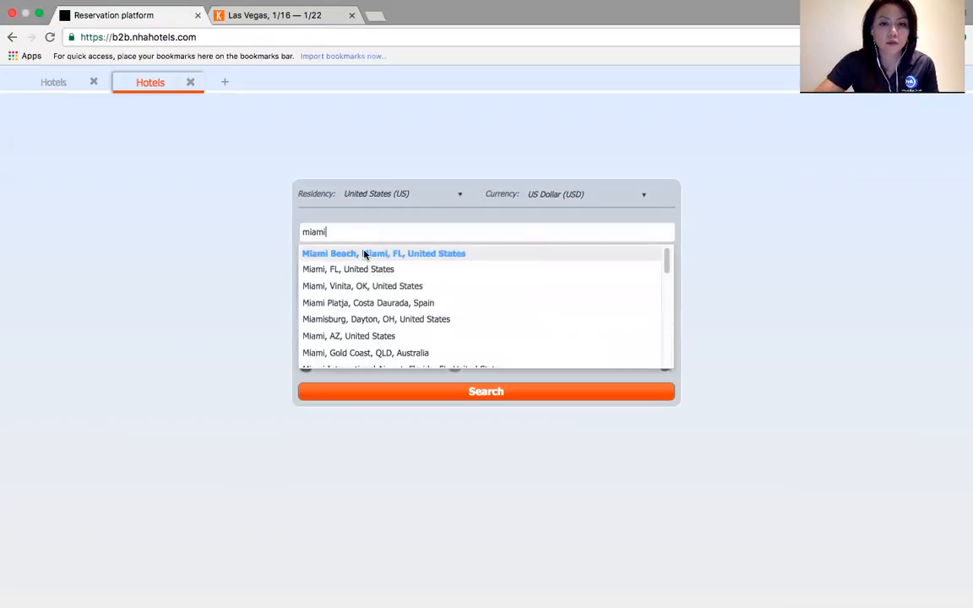
click(364, 254)
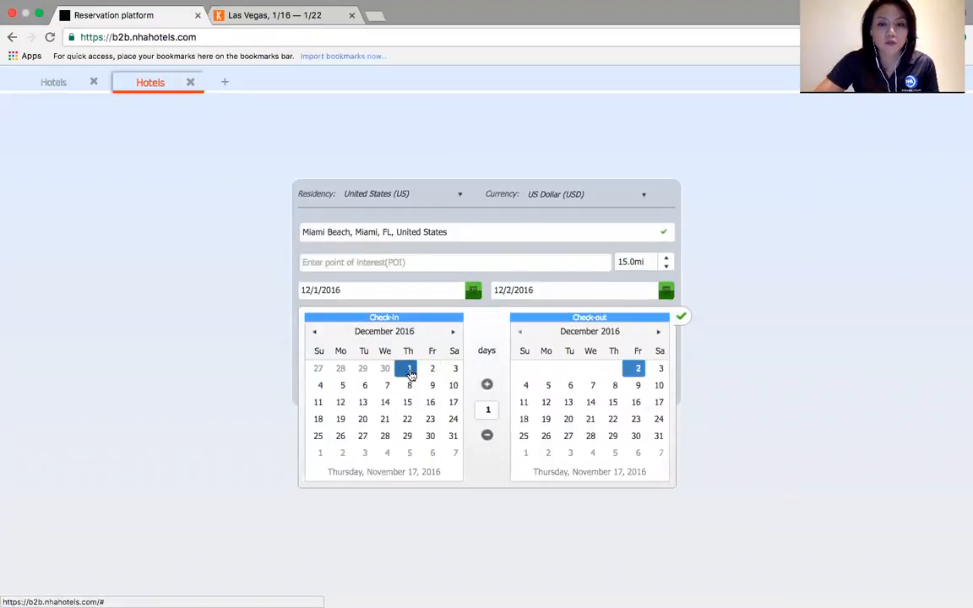
click(526, 386)
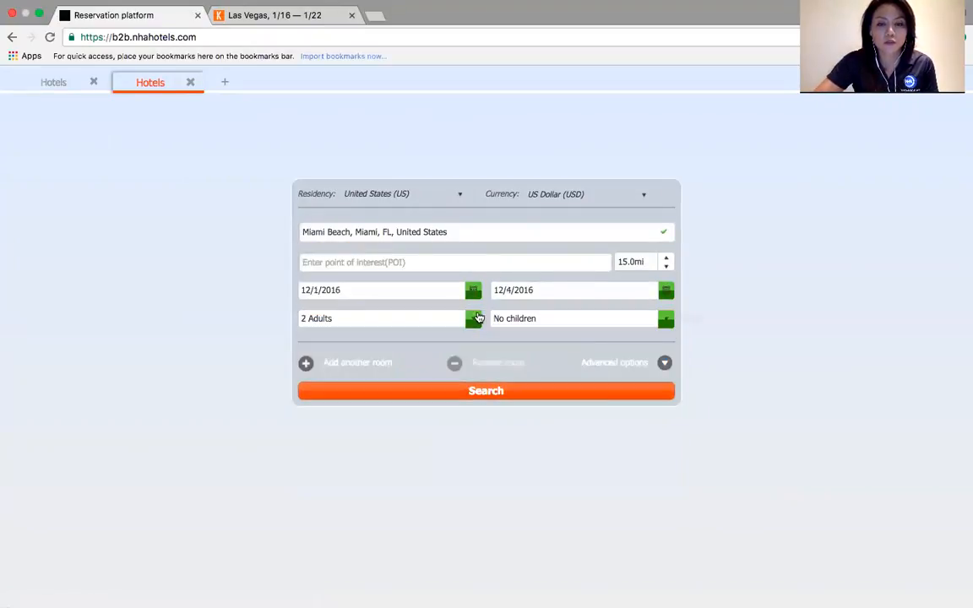
click(498, 394)
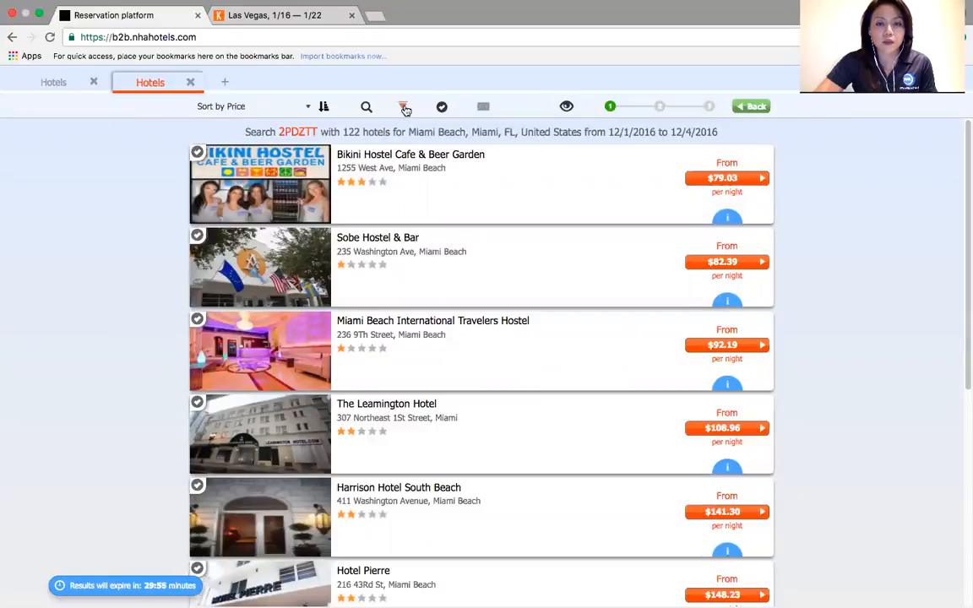
Filter the Miami Beach results by the hotel name eden.
click(404, 107)
click(314, 181)
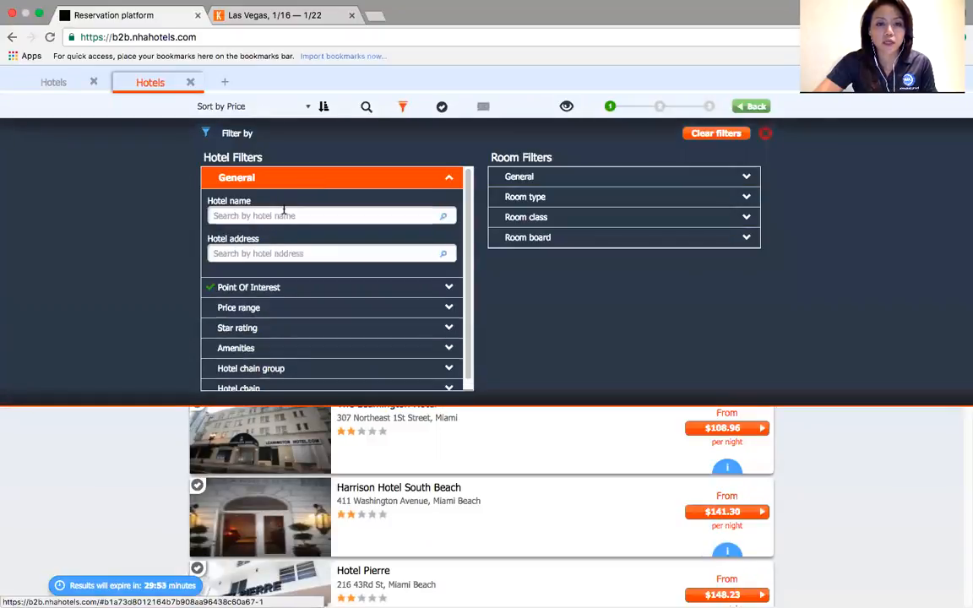
text(eden)
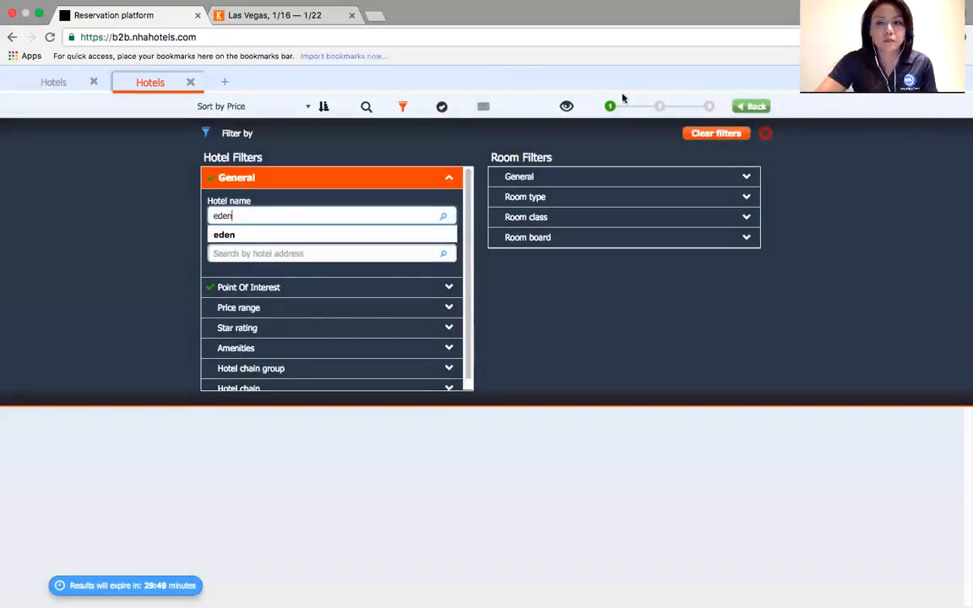
click(765, 133)
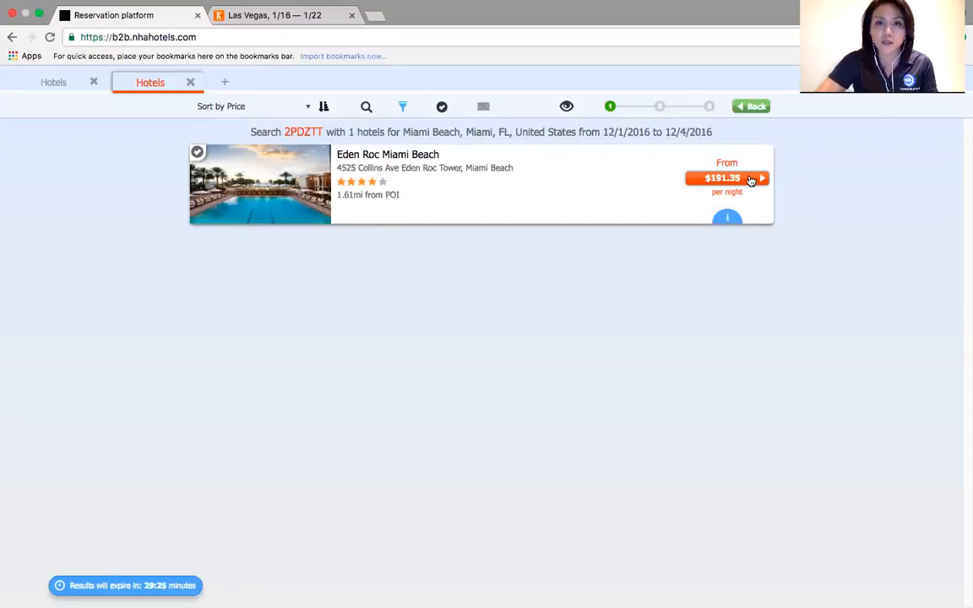
Expand the Eden Roc Miami Beach rates and check the original room types of the Twin beds - Economy and King - Deluxe offers.
click(727, 218)
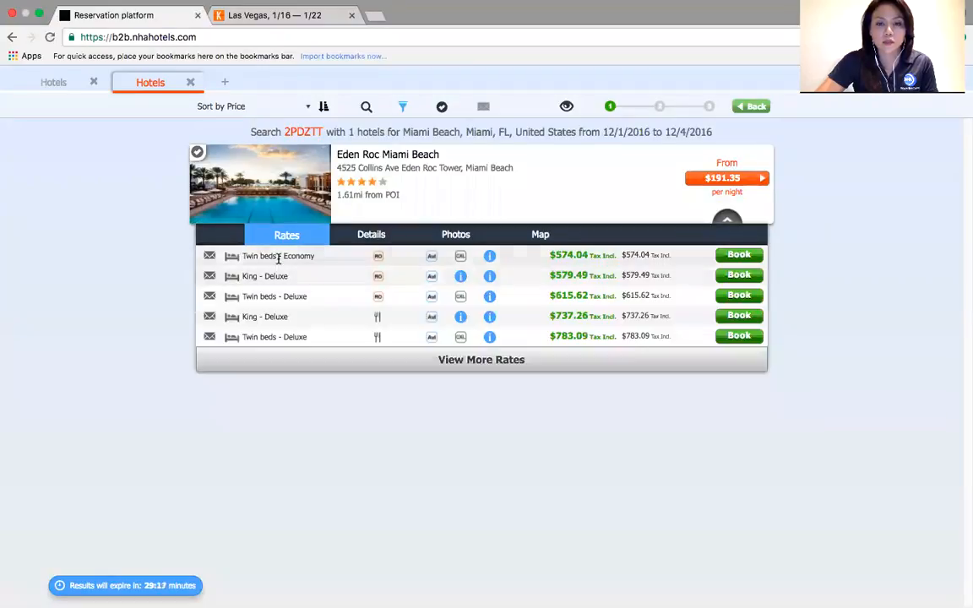
mouse_move(257, 258)
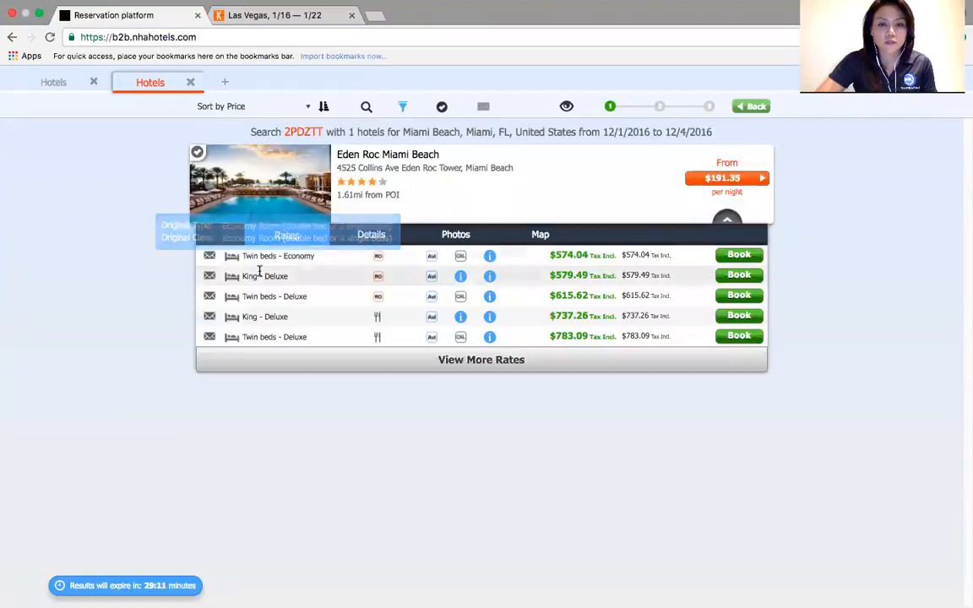
mouse_move(253, 278)
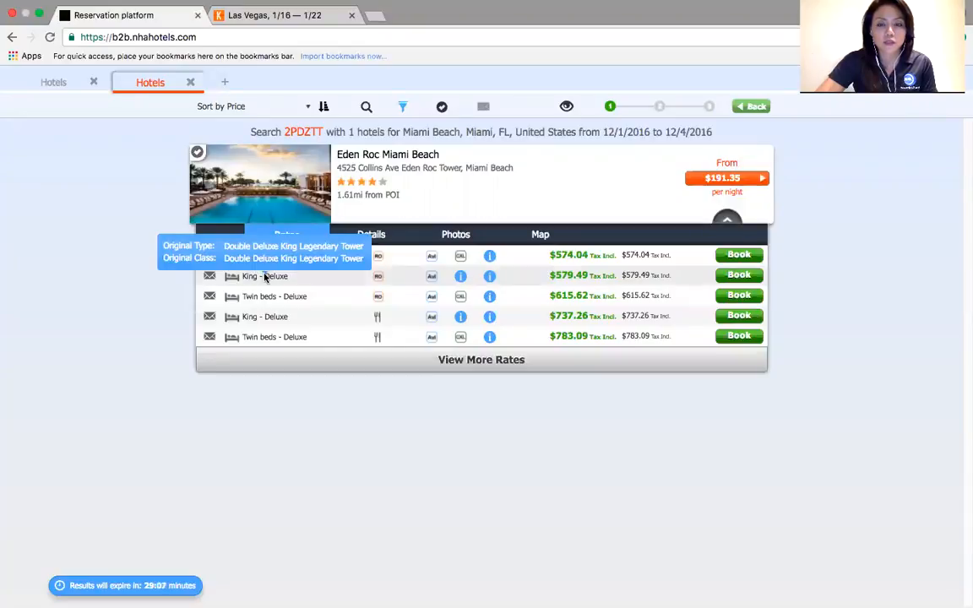
Switch to the KAYAK results and change the search destination to Miami, FL.
click(280, 17)
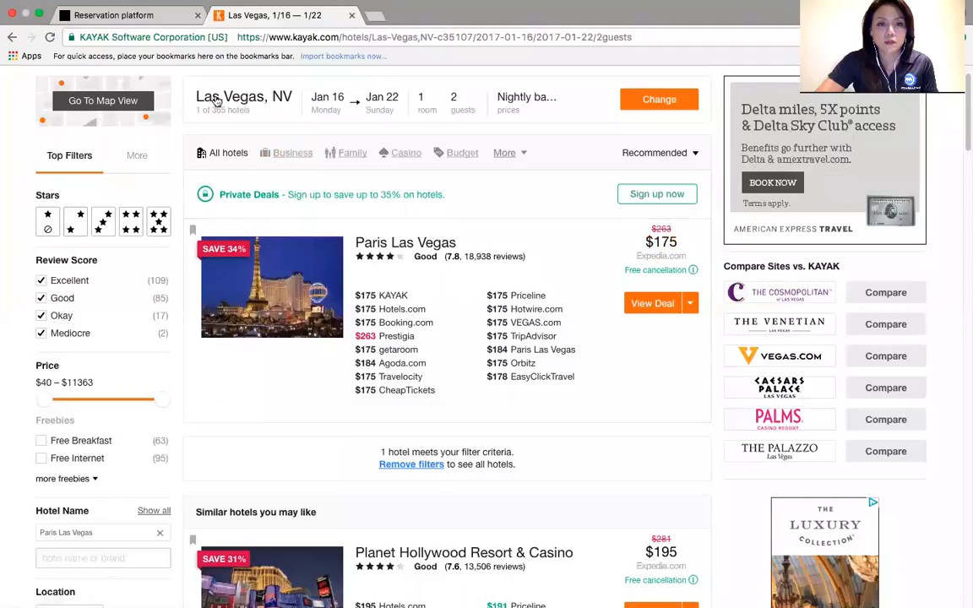
click(663, 99)
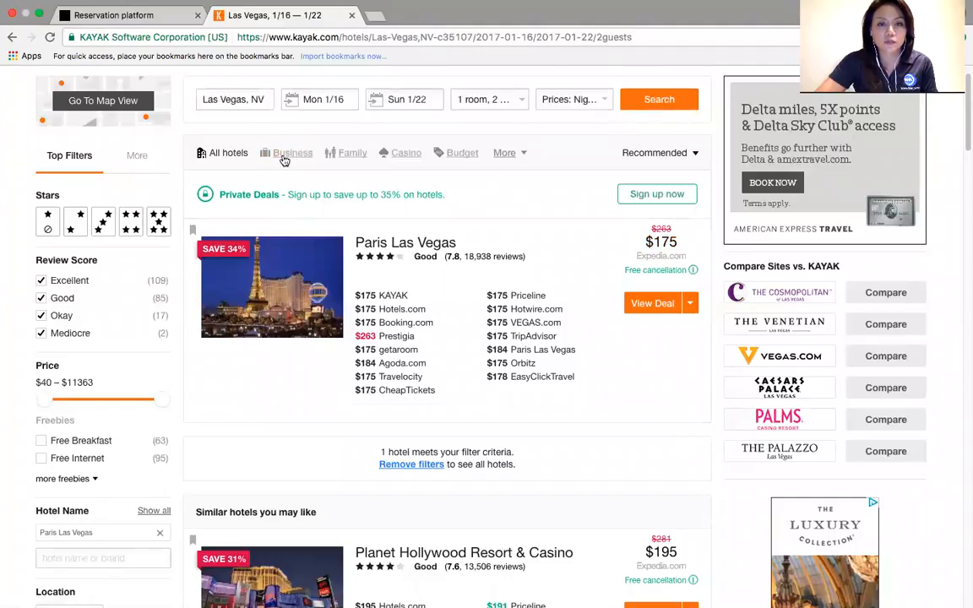
click(244, 102)
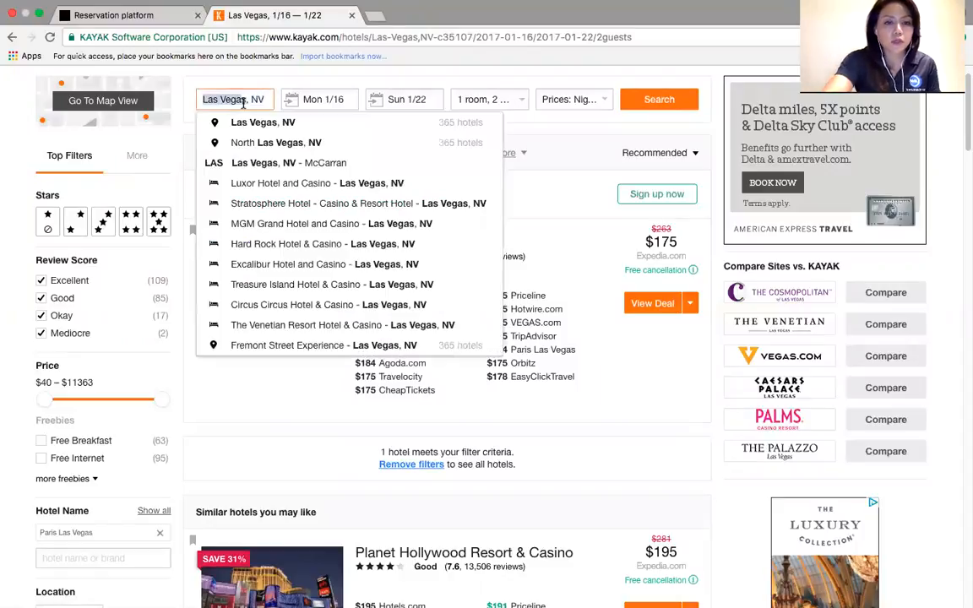
text(mi)
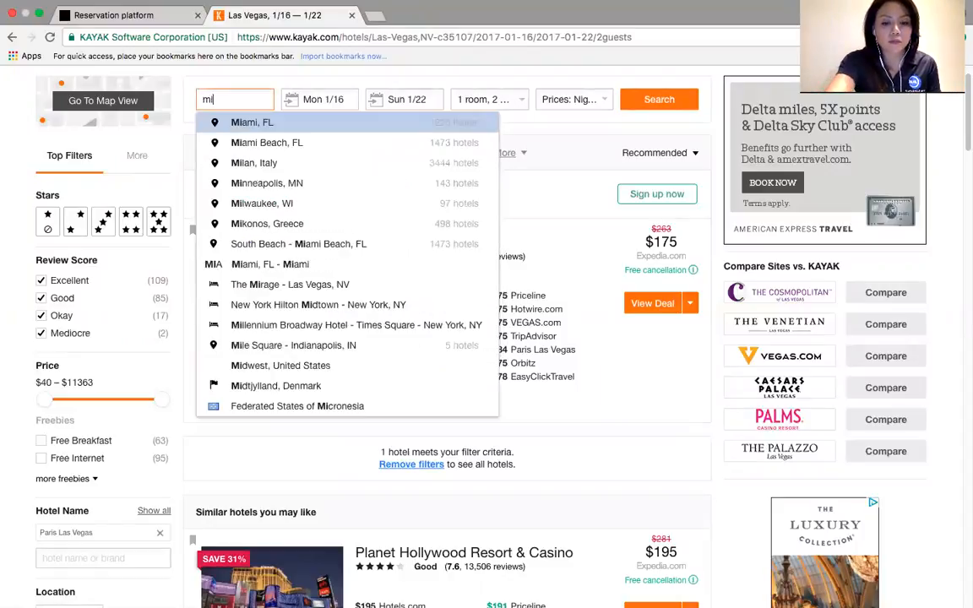
text(ami)
click(236, 118)
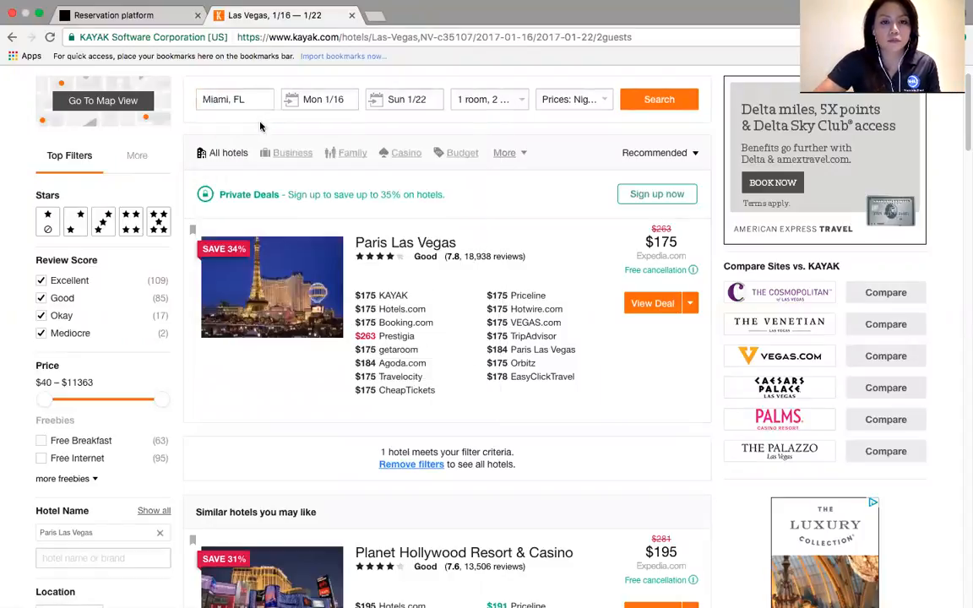
Set the stay to December 1–4, 2016 and run the Miami, FL hotel search.
click(336, 96)
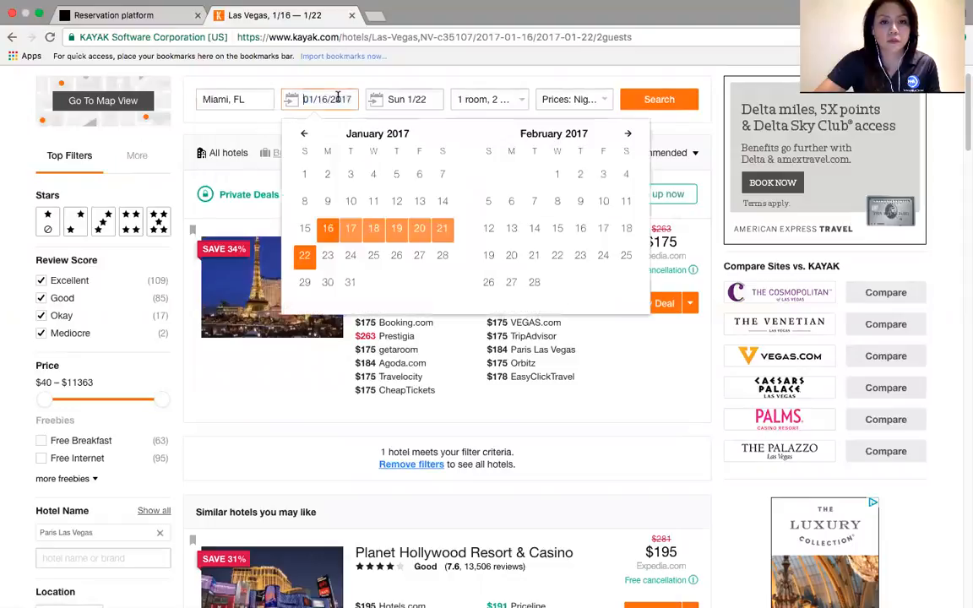
click(304, 134)
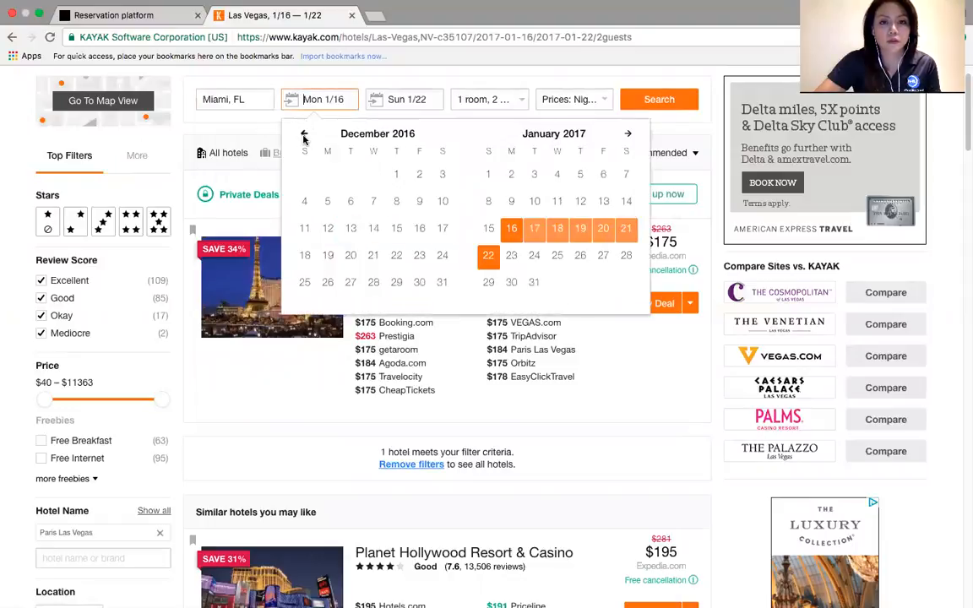
click(395, 178)
click(390, 98)
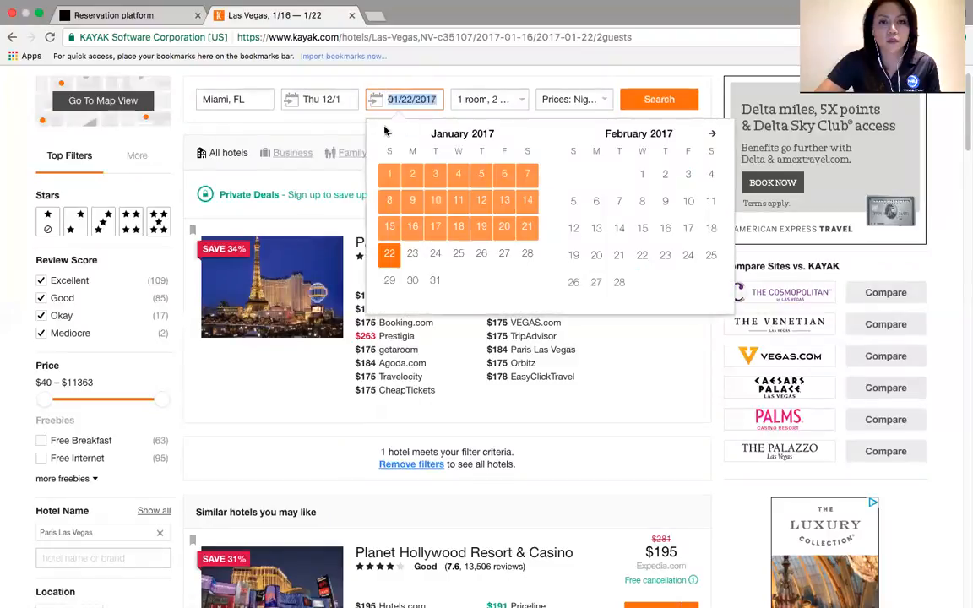
click(390, 133)
click(390, 202)
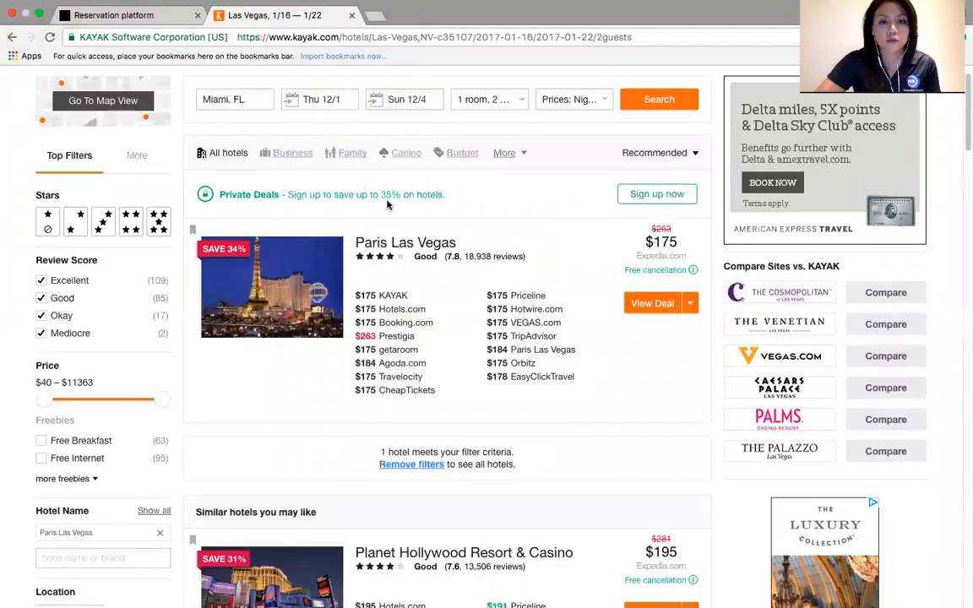
click(674, 100)
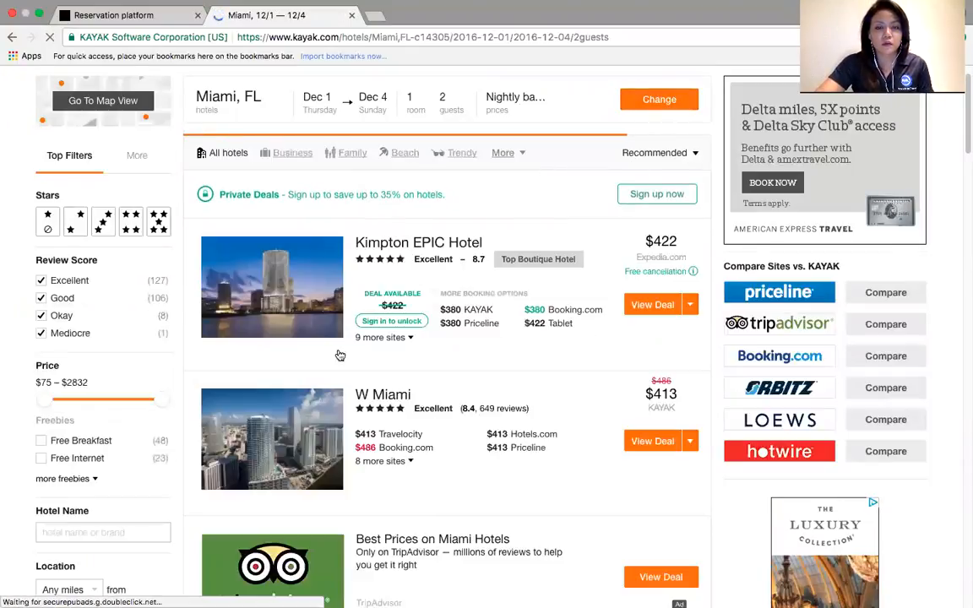
Filter the Miami results by hotel name to Eden Roc Miami Beach.
scroll(254, 380, down, 1)
click(81, 481)
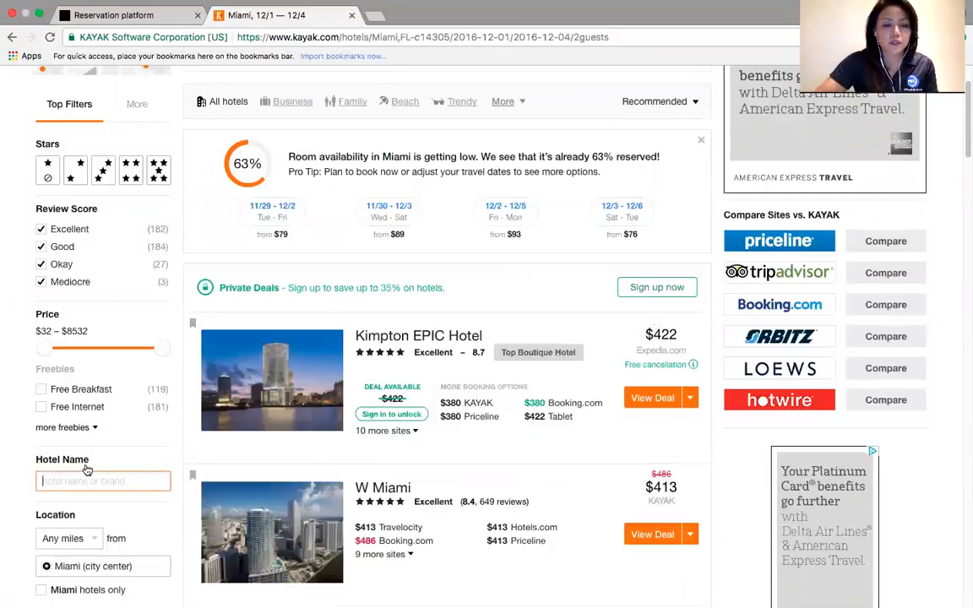
text(ede)
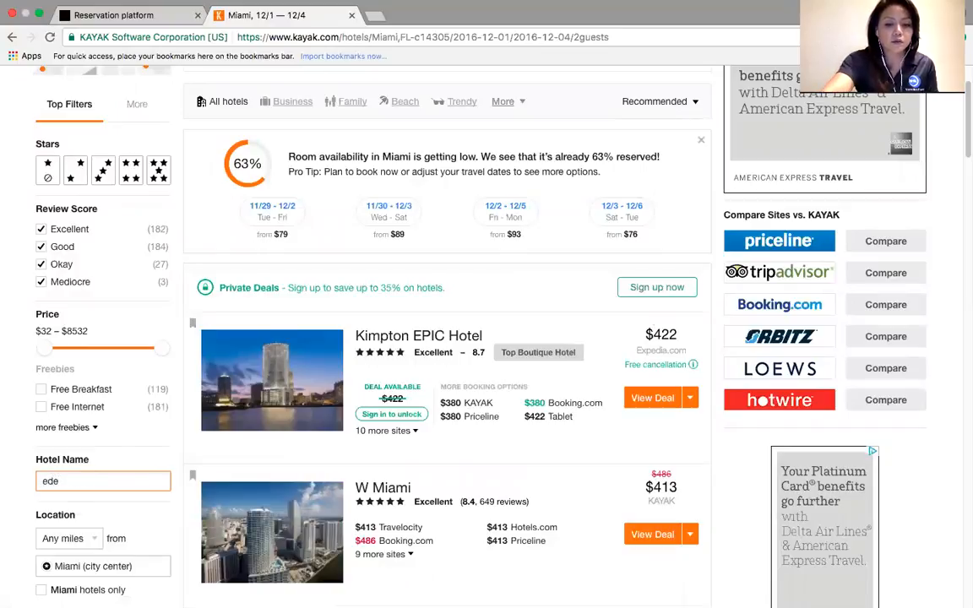
text(n)
click(191, 506)
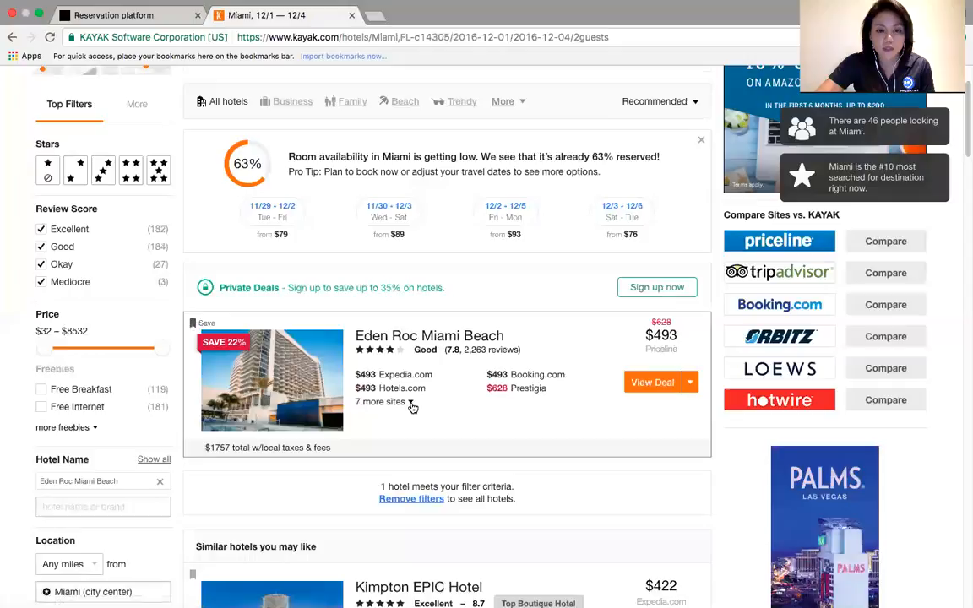
Expand the booking sites for Eden Roc Miami Beach, follow its Expedia.com offer and open the hotel's page there.
click(382, 401)
scroll(506, 411, down, 1)
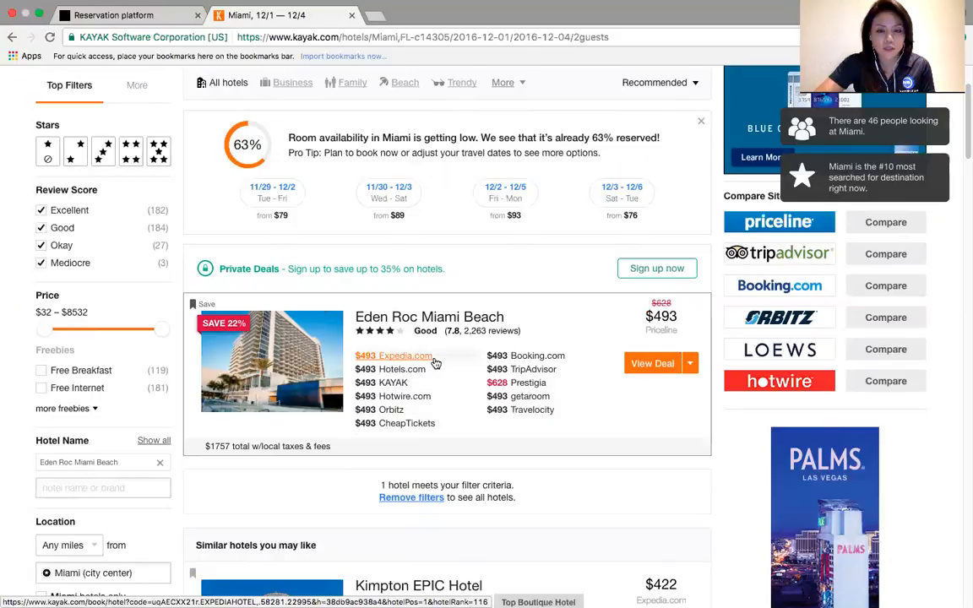
click(407, 358)
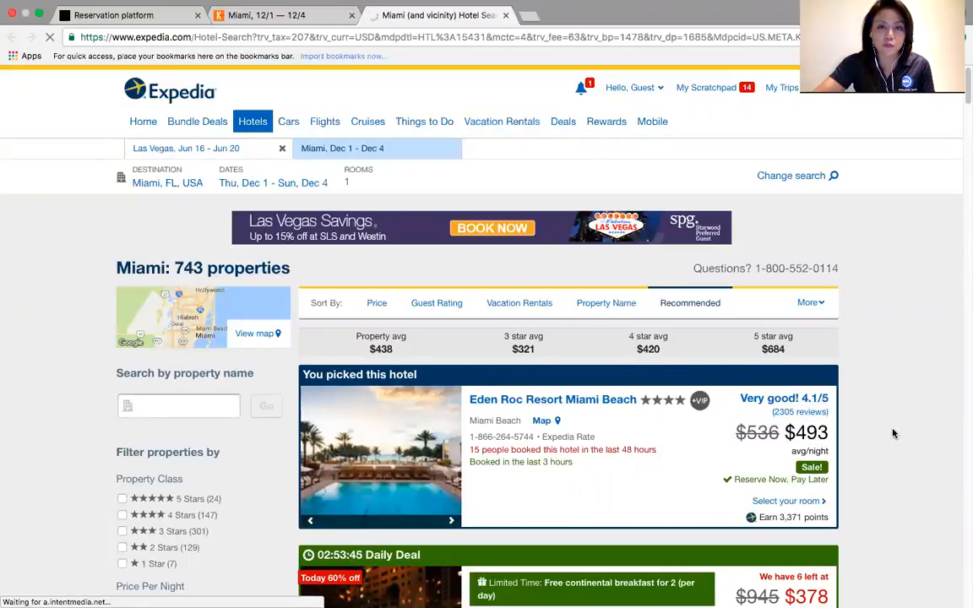
click(811, 434)
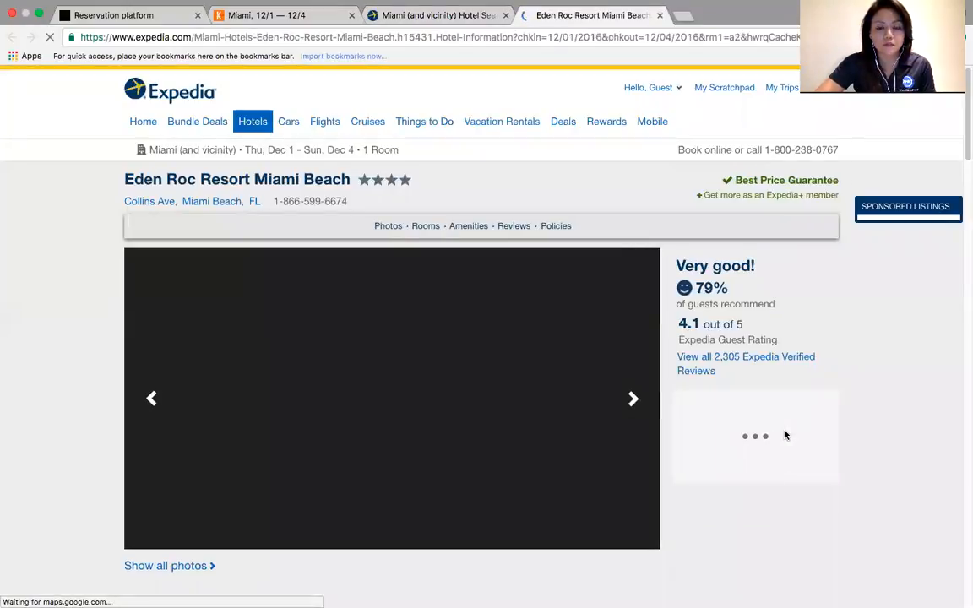
Examine the room types and average nightly rates offered for Eden Roc Resort Miami Beach on Expedia.
scroll(648, 413, down, 5)
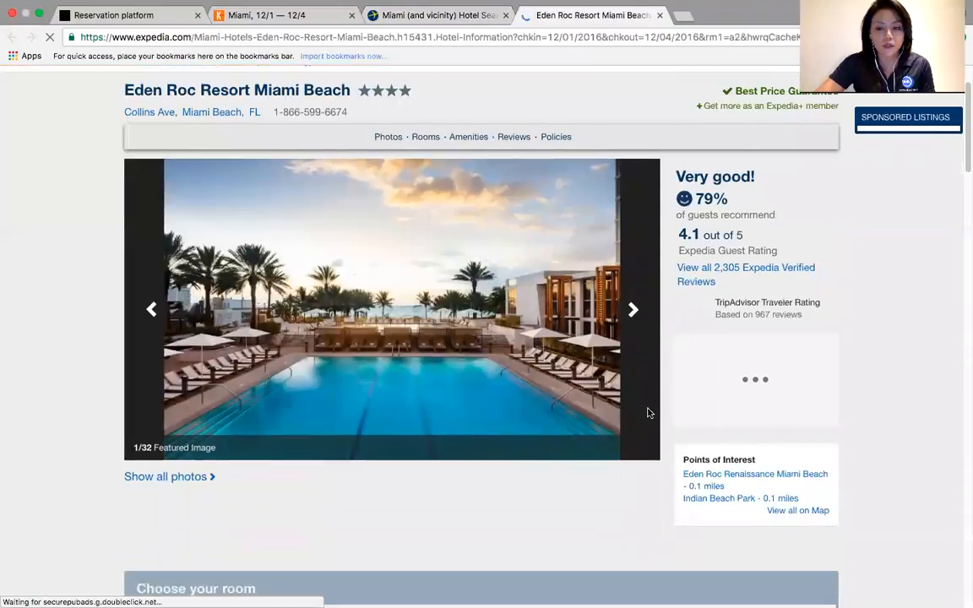
scroll(647, 413, down, 2)
scroll(692, 397, down, 3)
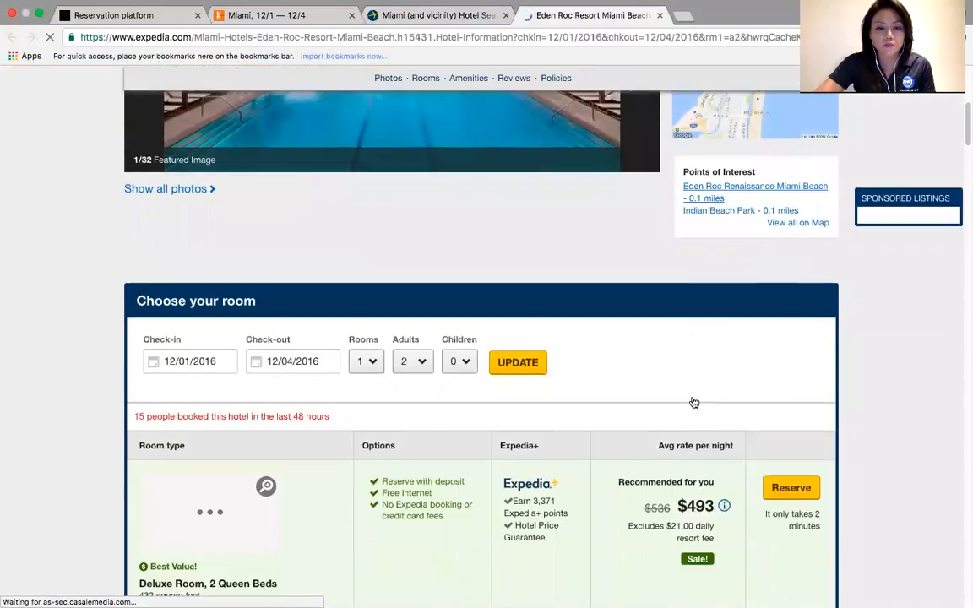
scroll(693, 402, down, 5)
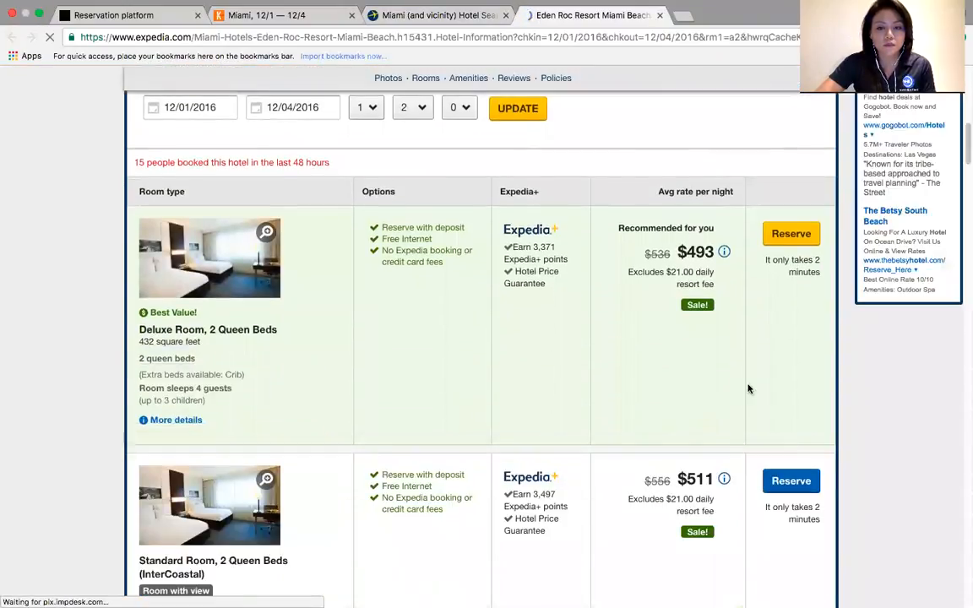
scroll(758, 391, down, 1)
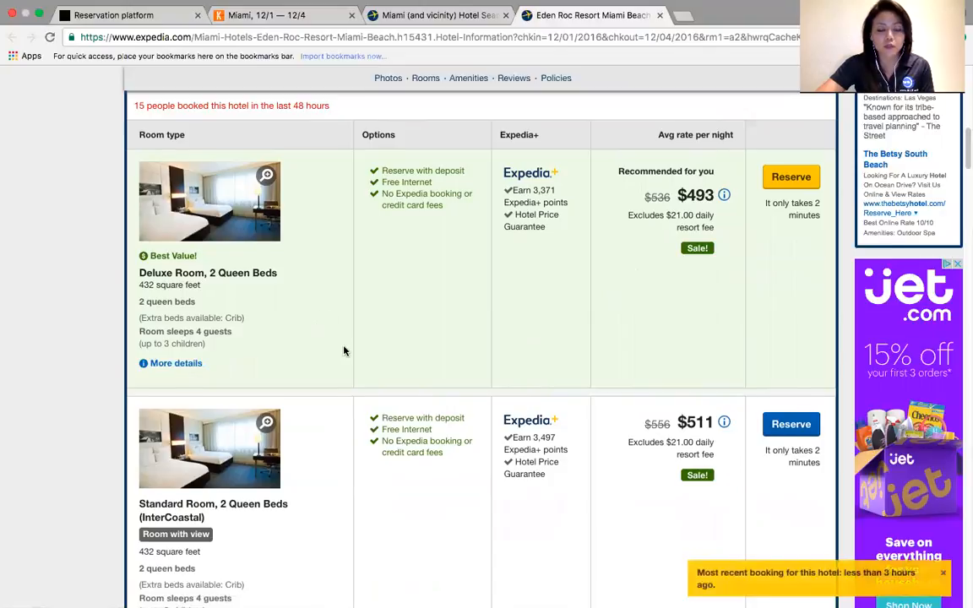
scroll(344, 351, down, 5)
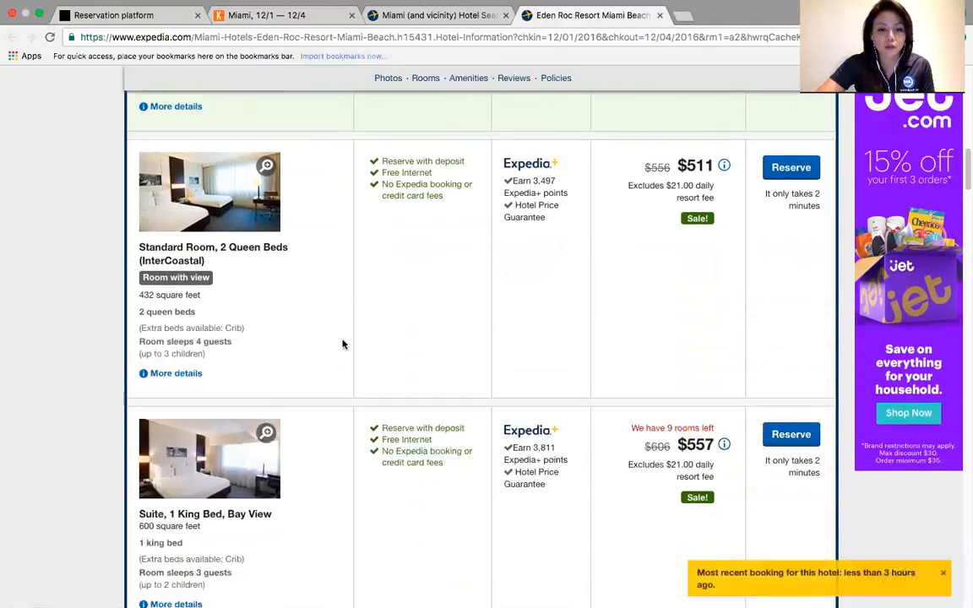
scroll(343, 343, down, 1)
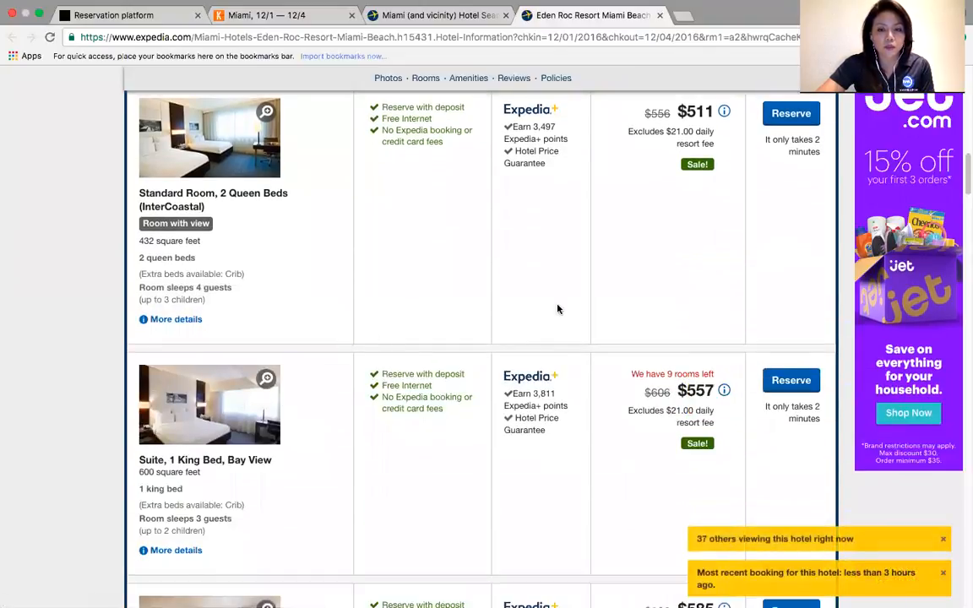
scroll(591, 300, up, 6)
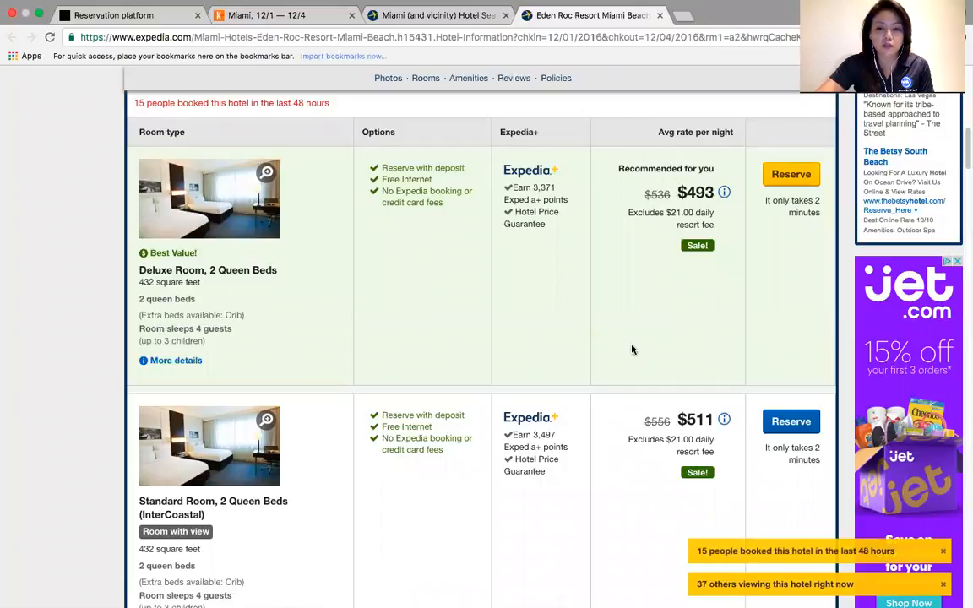
scroll(541, 348, down, 3)
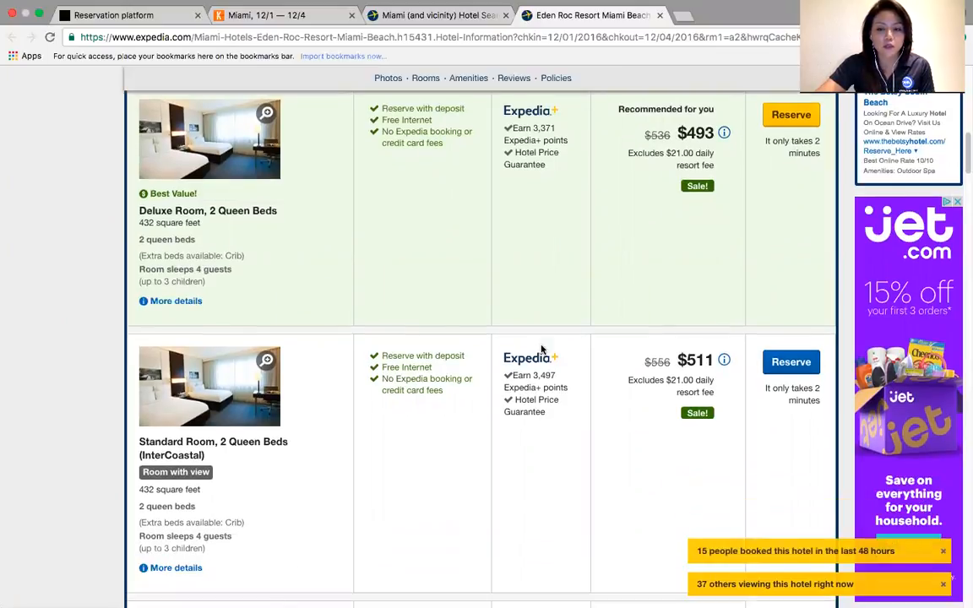
scroll(540, 347, down, 3)
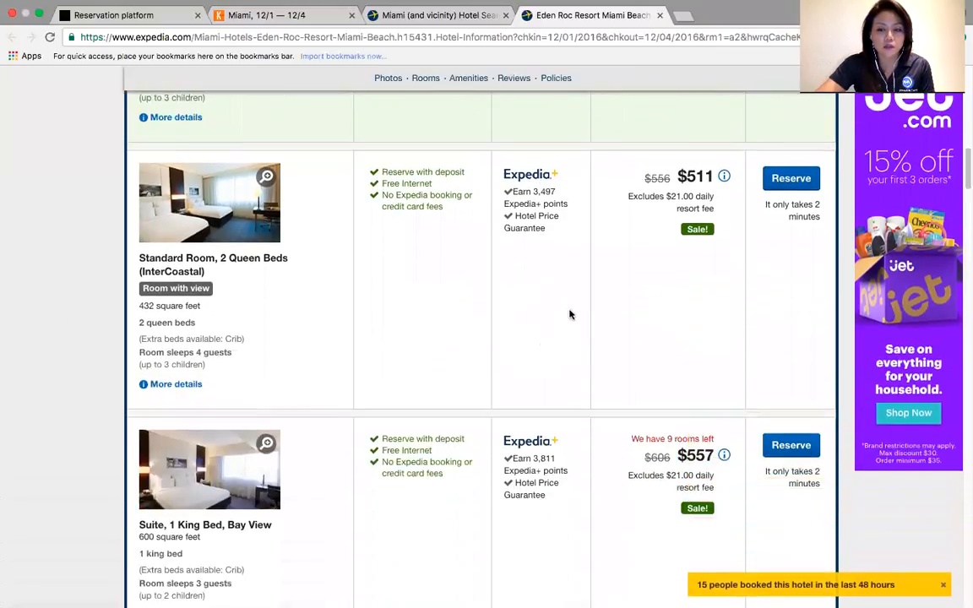
scroll(411, 396, down, 2)
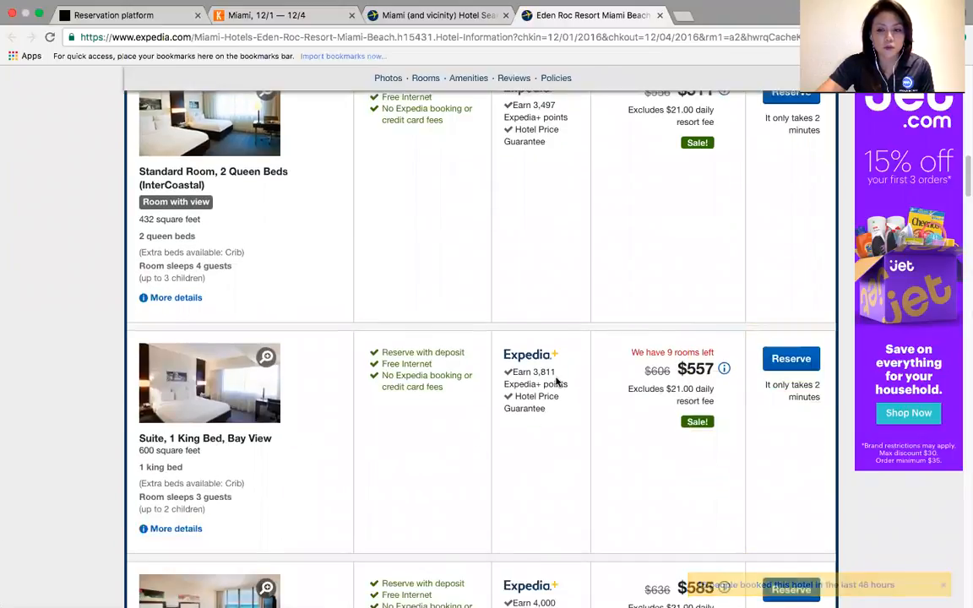
scroll(414, 416, down, 2)
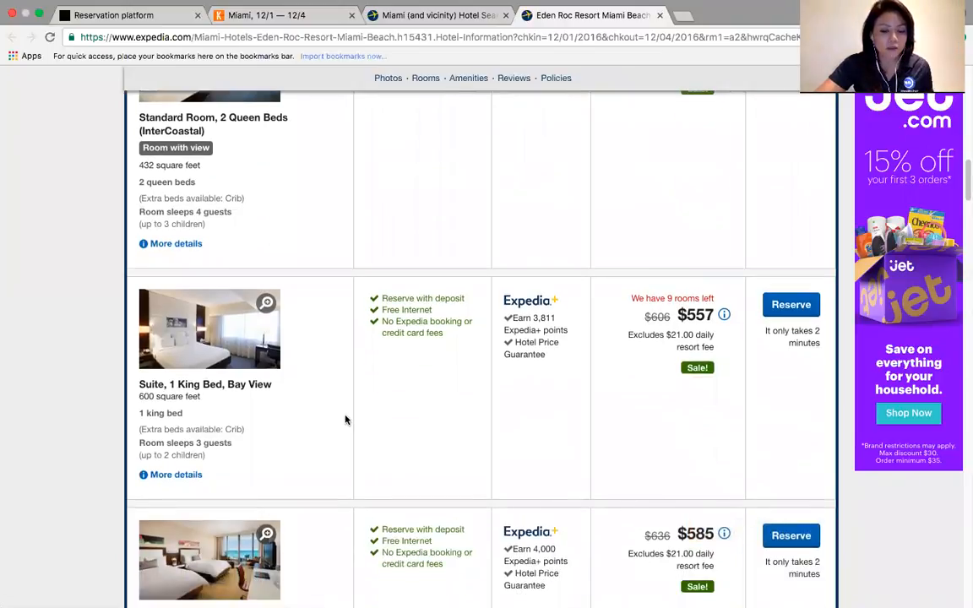
scroll(346, 420, down, 3)
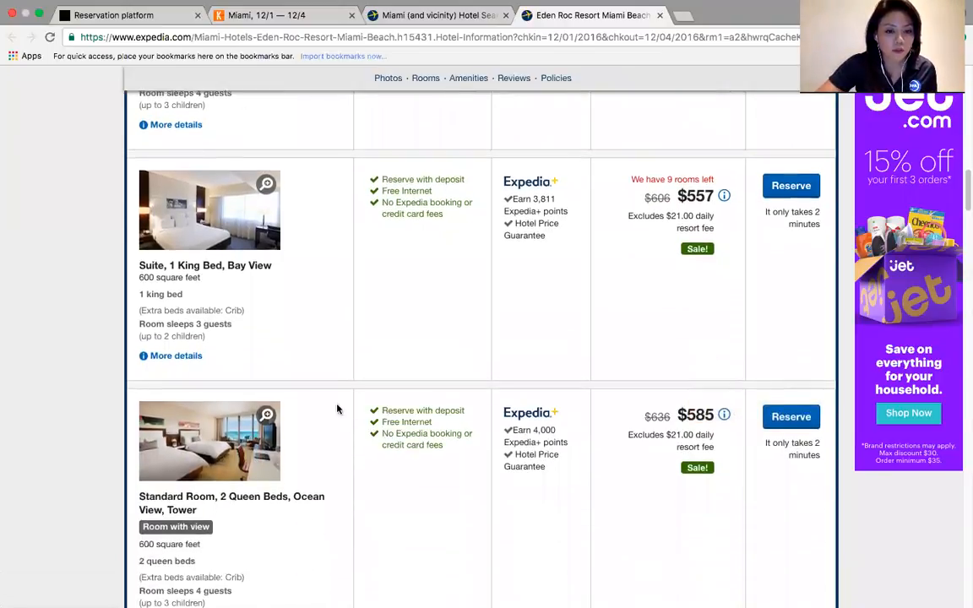
scroll(319, 309, down, 1)
scroll(319, 309, down, 4)
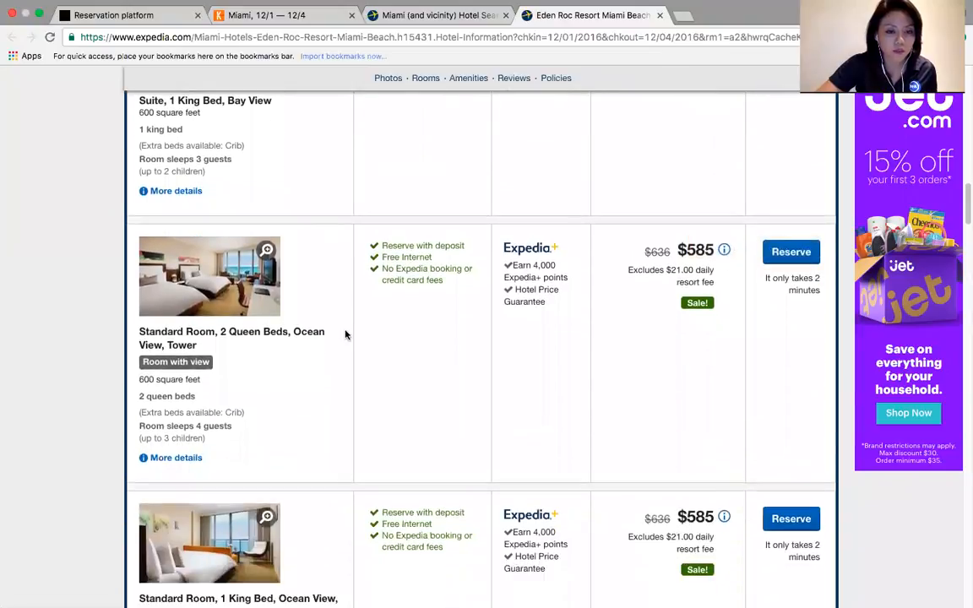
scroll(338, 333, down, 2)
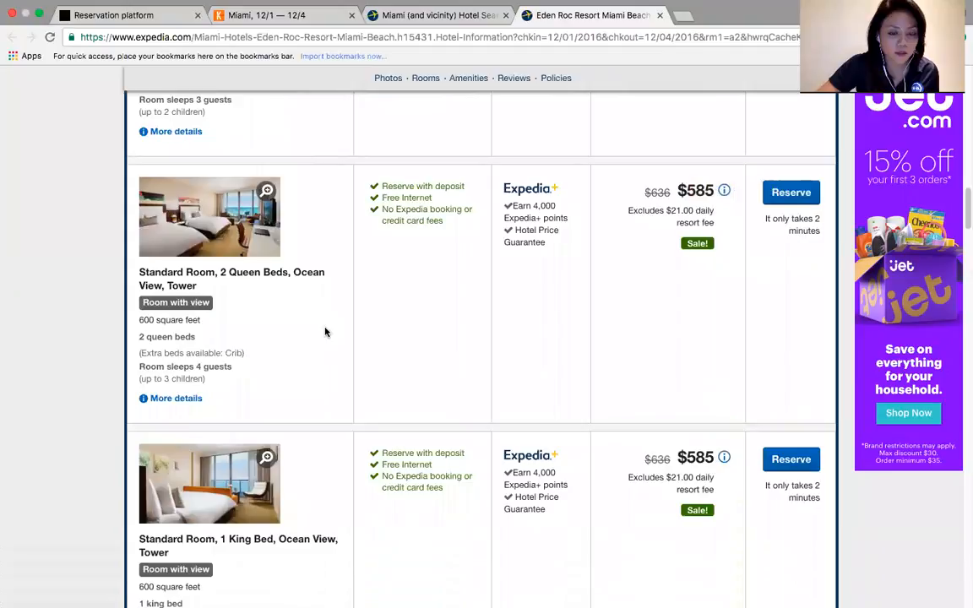
scroll(325, 332, down, 1)
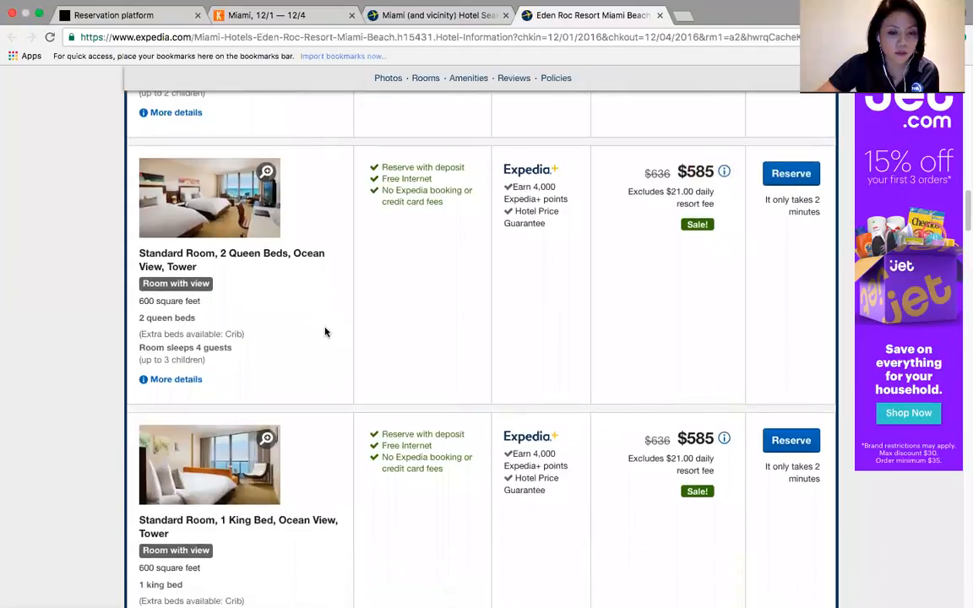
Reserve the Standard Room, 1 King Bed, Ocean View, Tower with the option of paying the total now.
scroll(325, 332, down, 2)
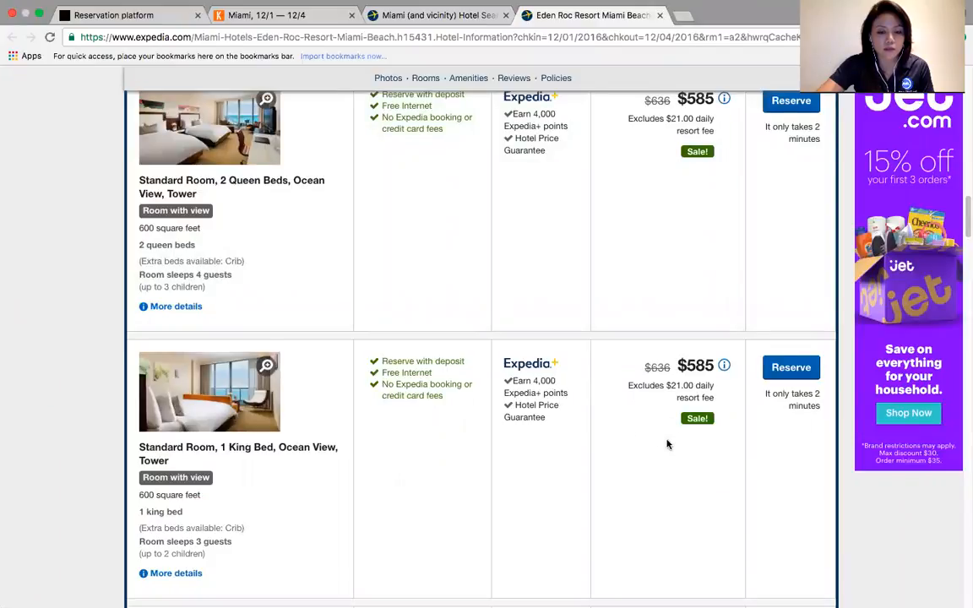
scroll(666, 444, down, 1)
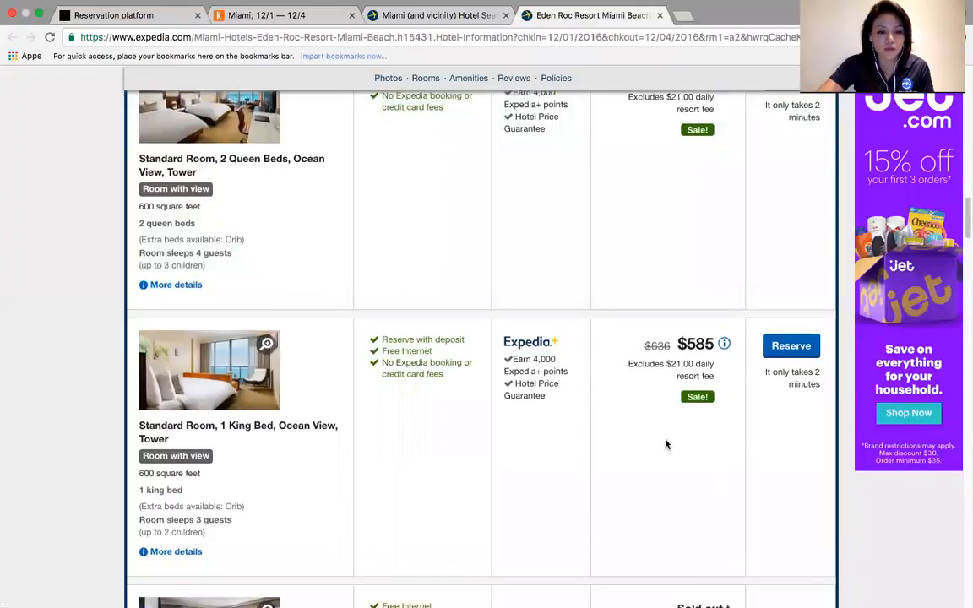
click(791, 346)
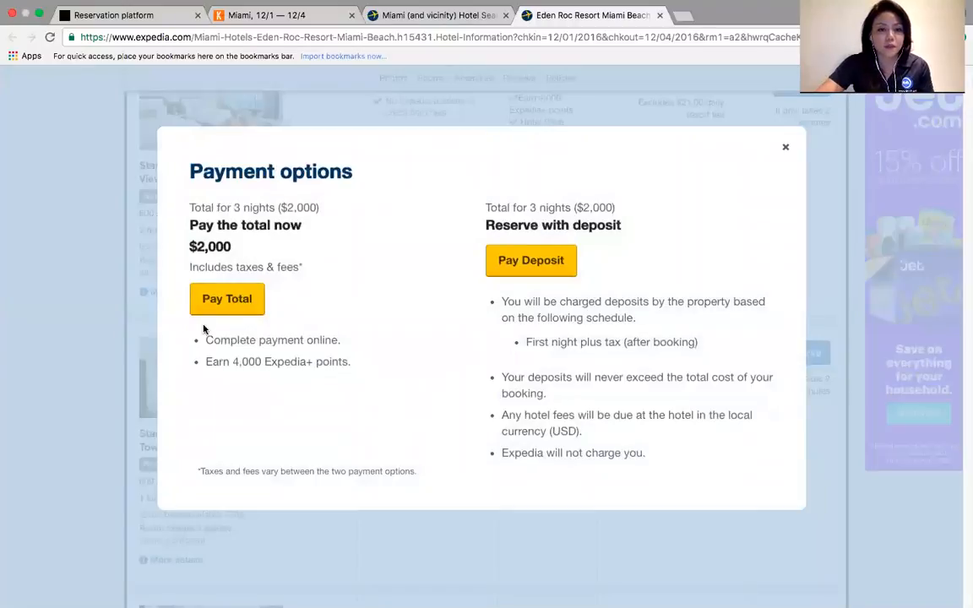
click(228, 300)
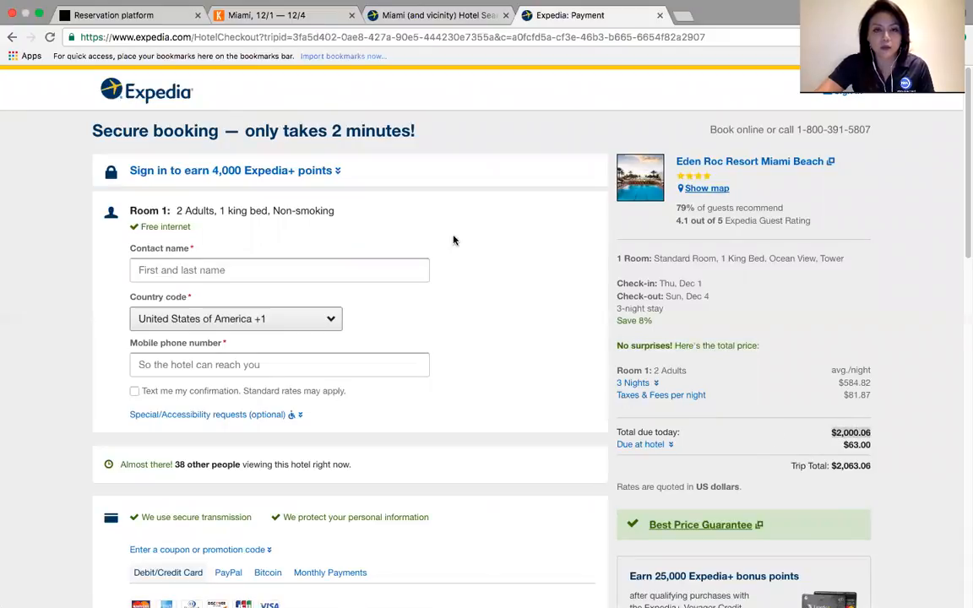
Switch to the Reservation platform results and check the price breakdown of the cheaper King - Deluxe rate, then leave full screen.
click(110, 17)
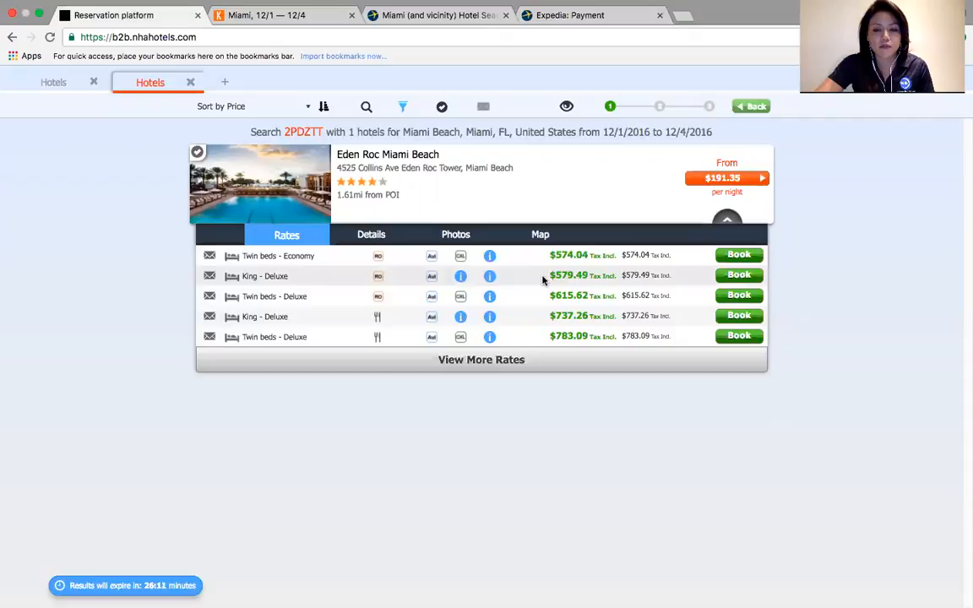
mouse_move(572, 276)
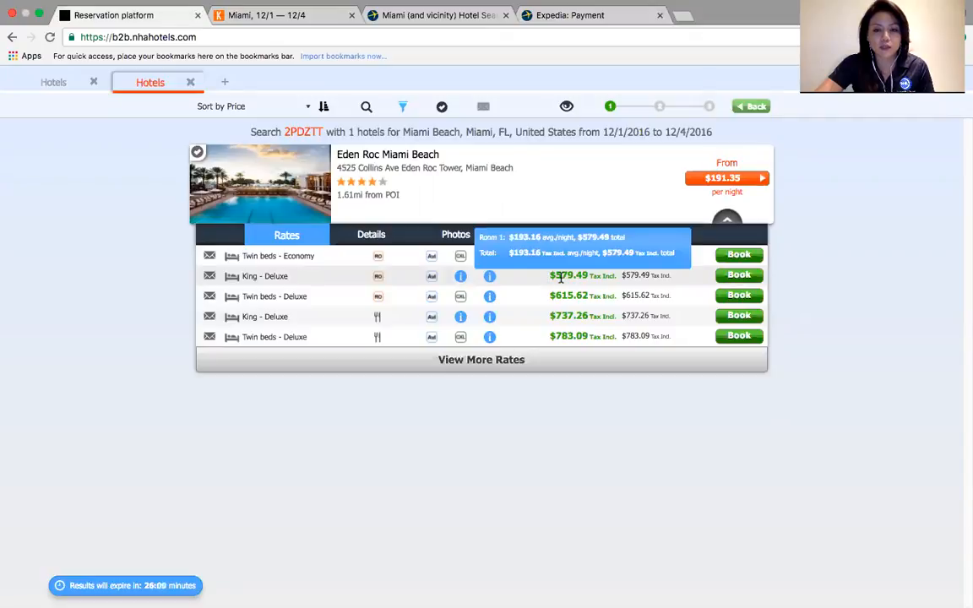
mouse_move(273, 282)
click(40, 17)
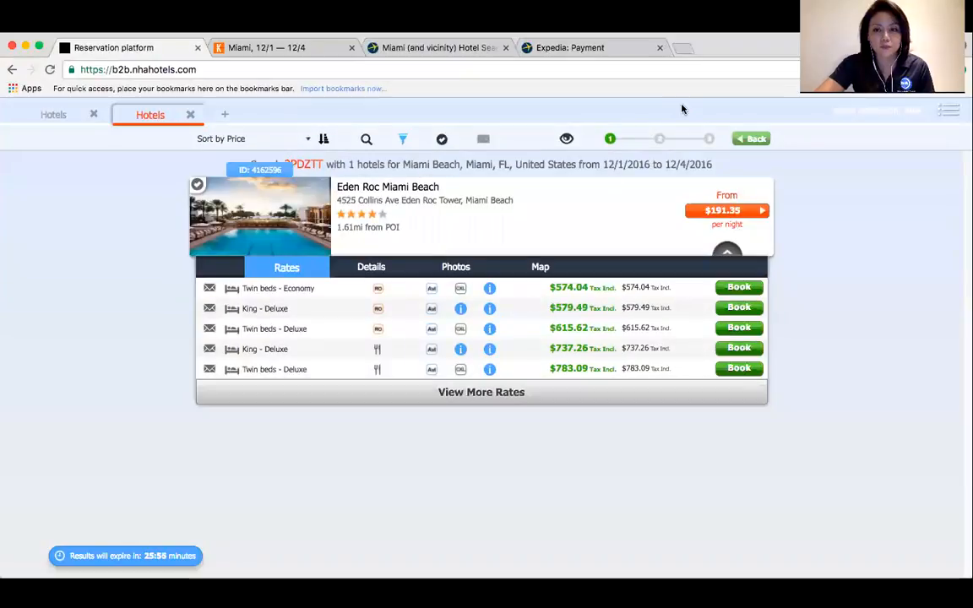